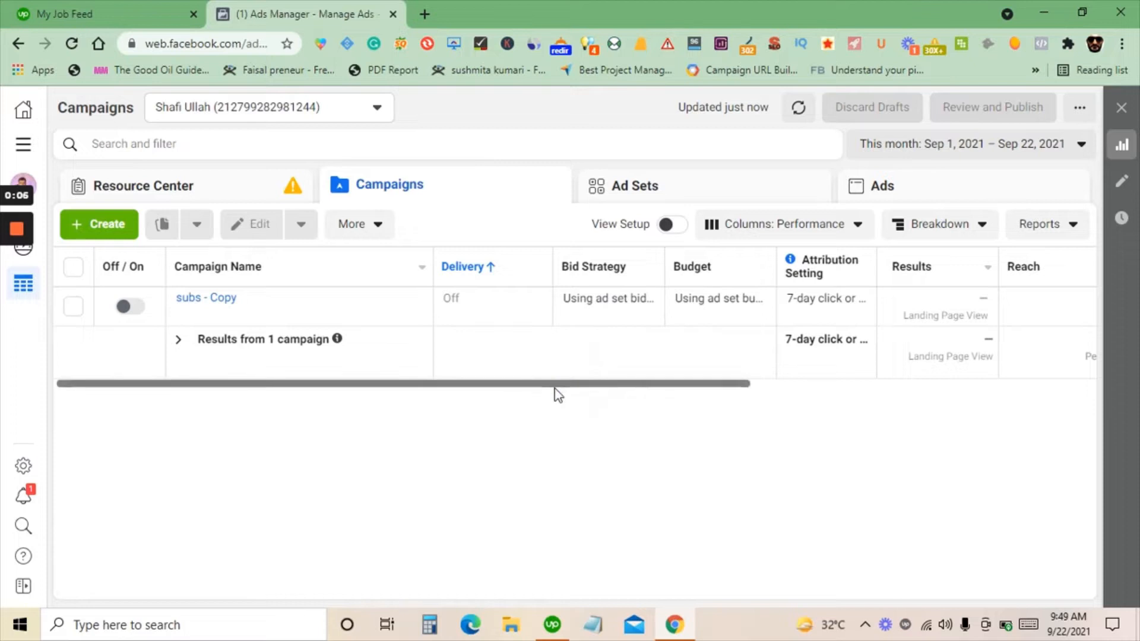
- Start a new custom audience in the Audiences section with Website as its source
{"action": "left_click", "coordinate": [17, 156]}
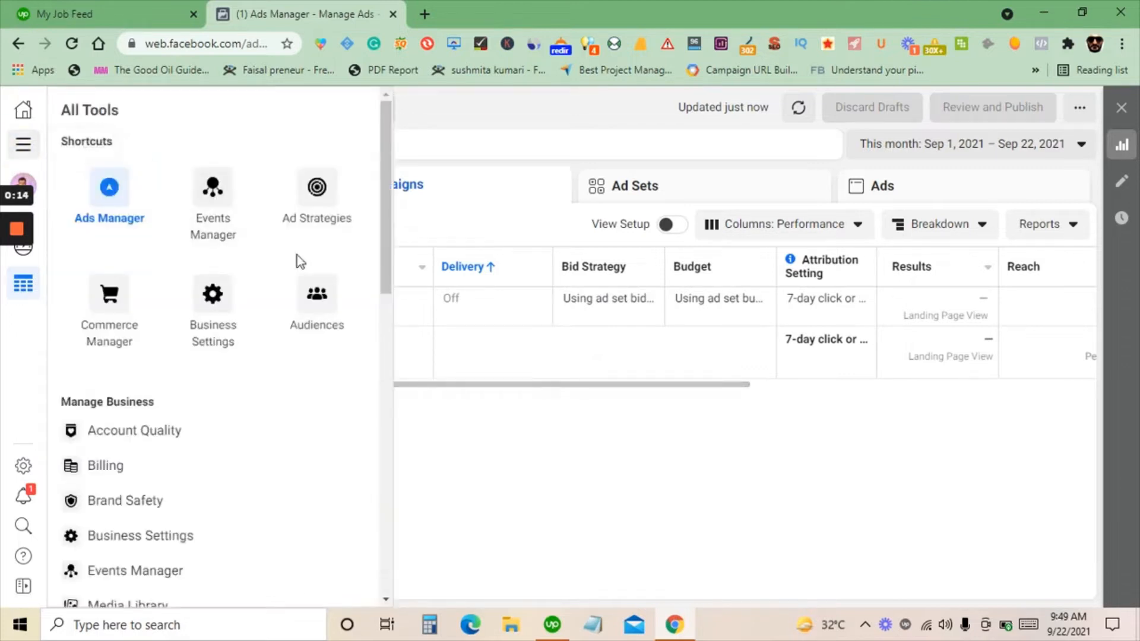
{"action": "left_click", "coordinate": [321, 319]}
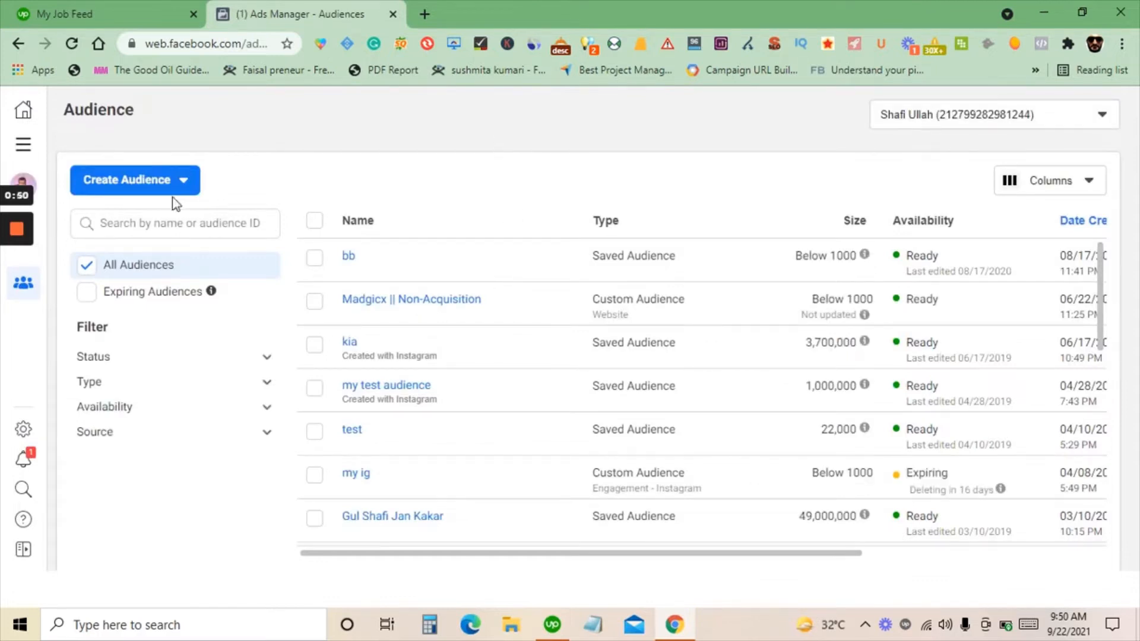
{"action": "left_click", "coordinate": [124, 192]}
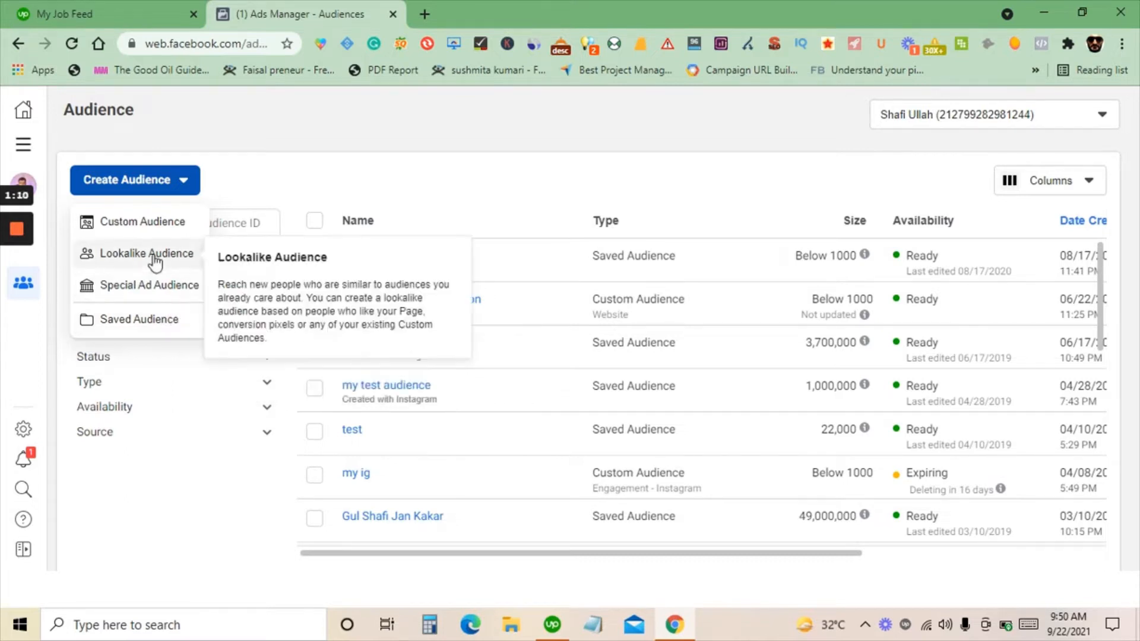
{"action": "left_click", "coordinate": [145, 224]}
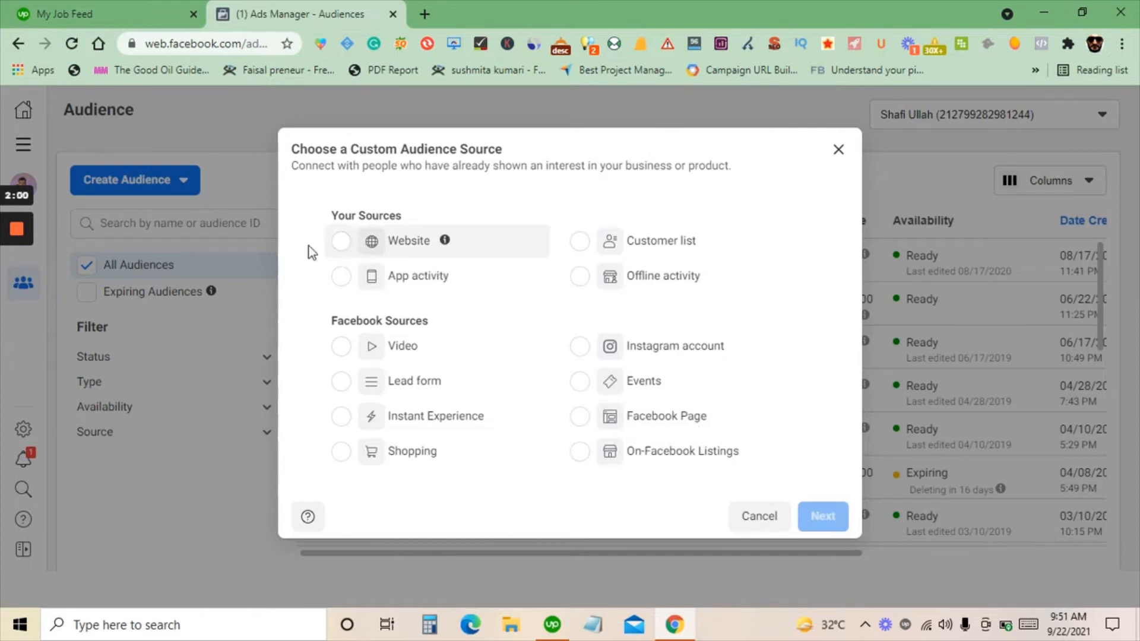
{"action": "left_click", "coordinate": [335, 248]}
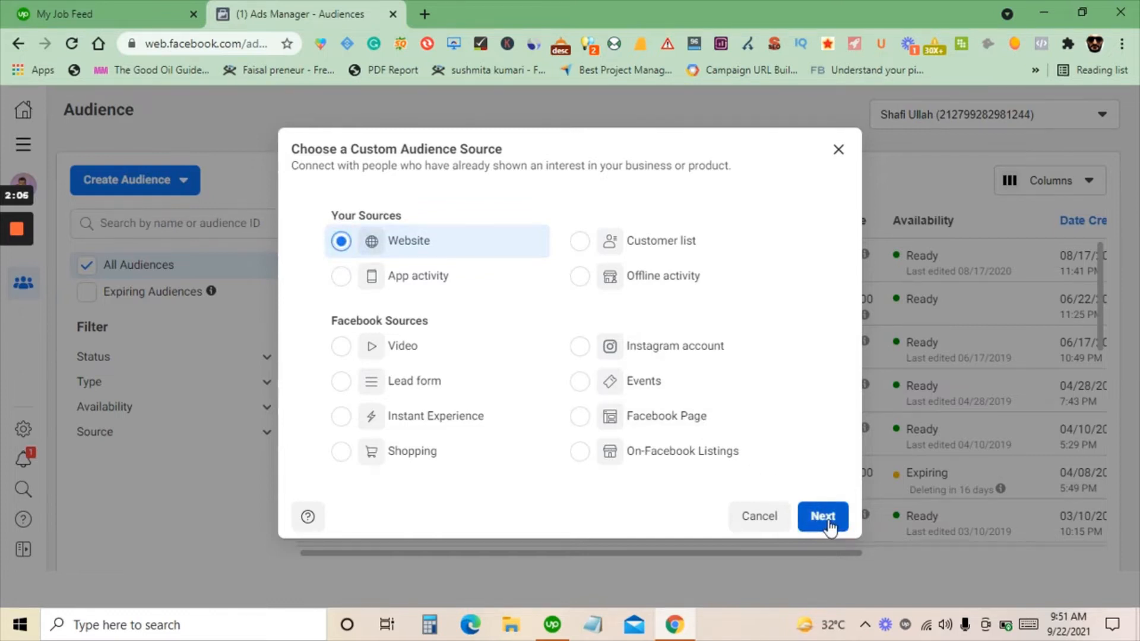
{"action": "left_click", "coordinate": [827, 520]}
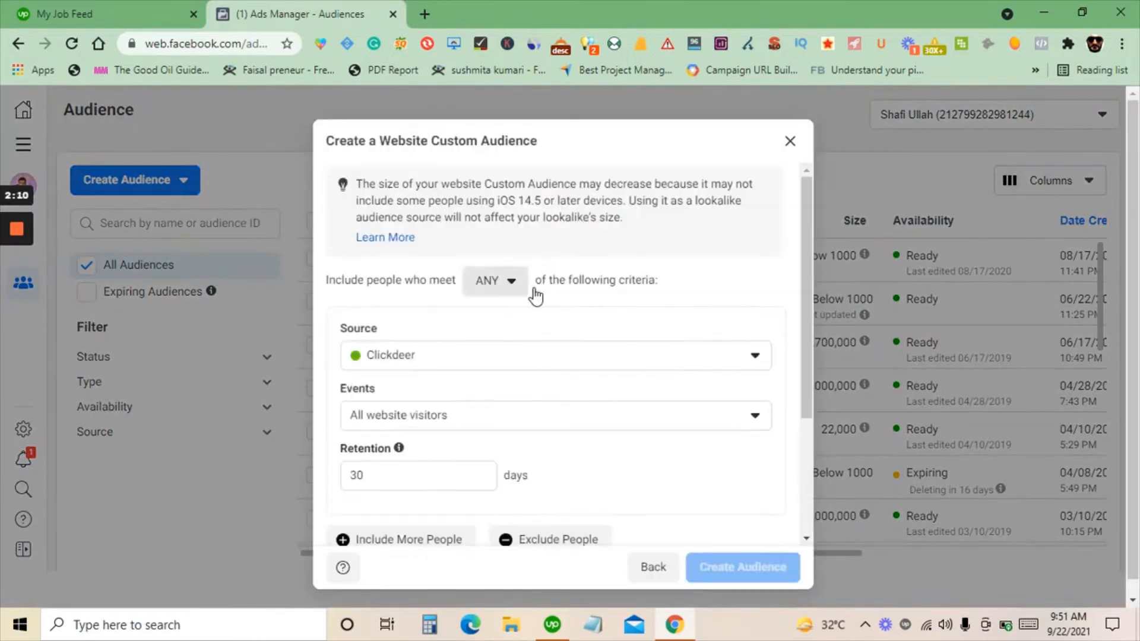
- Review the website custom audience form and its note about iOS 14.5 and audience size
{"action": "scroll", "coordinate": [594, 291], "scroll_direction": "down", "scroll_amount": 3}
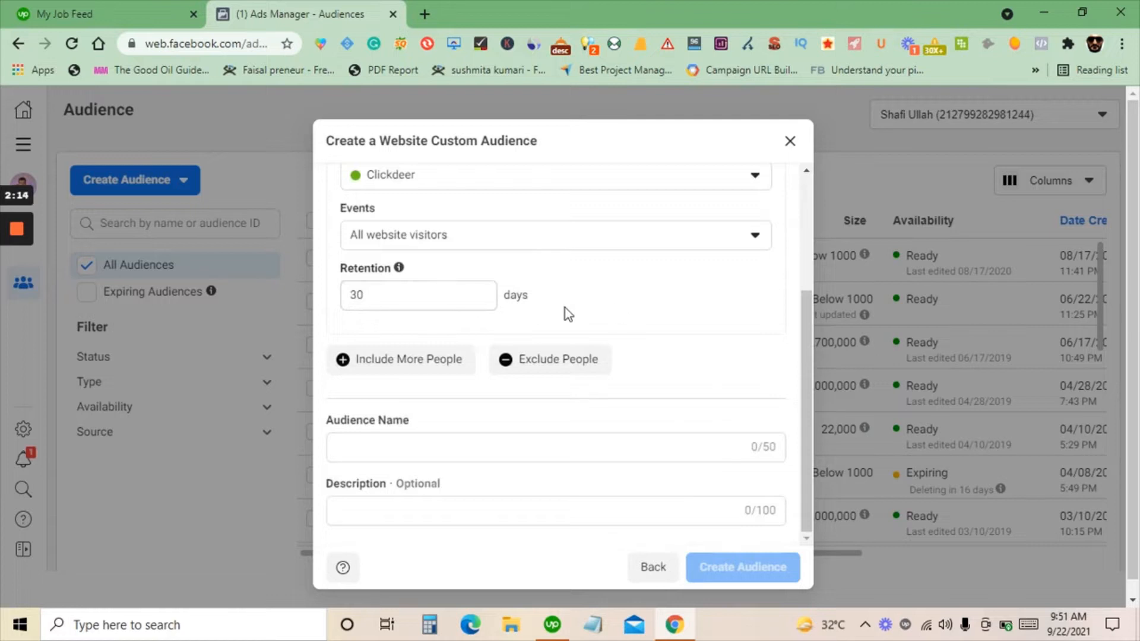
{"action": "scroll", "coordinate": [565, 311], "scroll_direction": "up", "scroll_amount": 2}
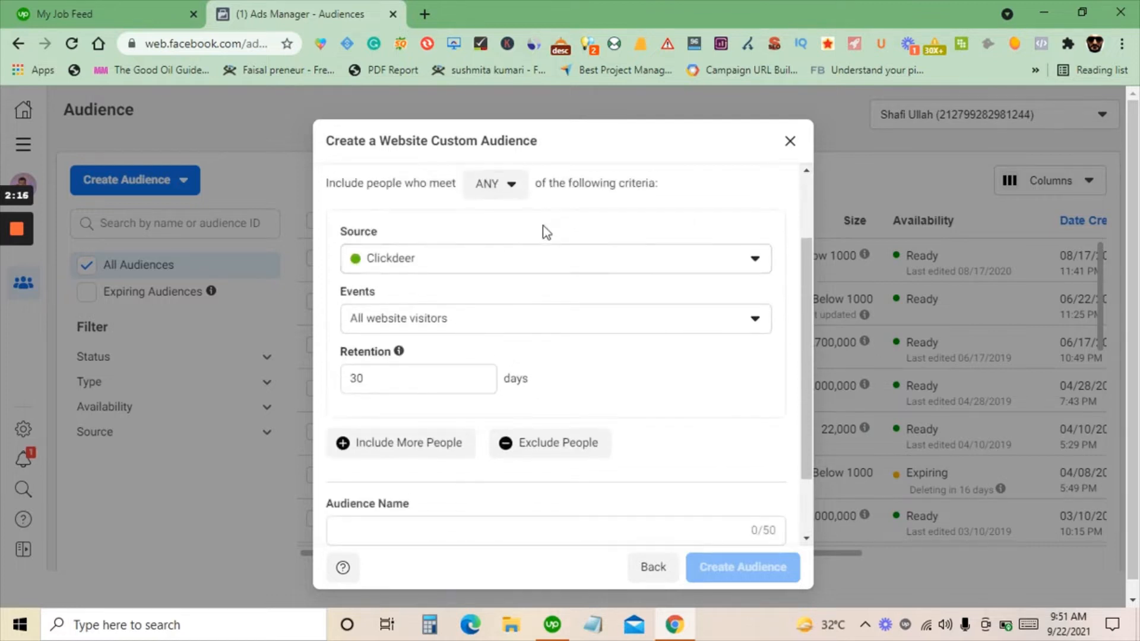
{"action": "scroll", "coordinate": [564, 249], "scroll_direction": "up", "scroll_amount": 2}
{"action": "left_click_drag", "start_coordinate": [356, 183], "coordinate": [639, 219]}
{"action": "left_click", "coordinate": [639, 220]}
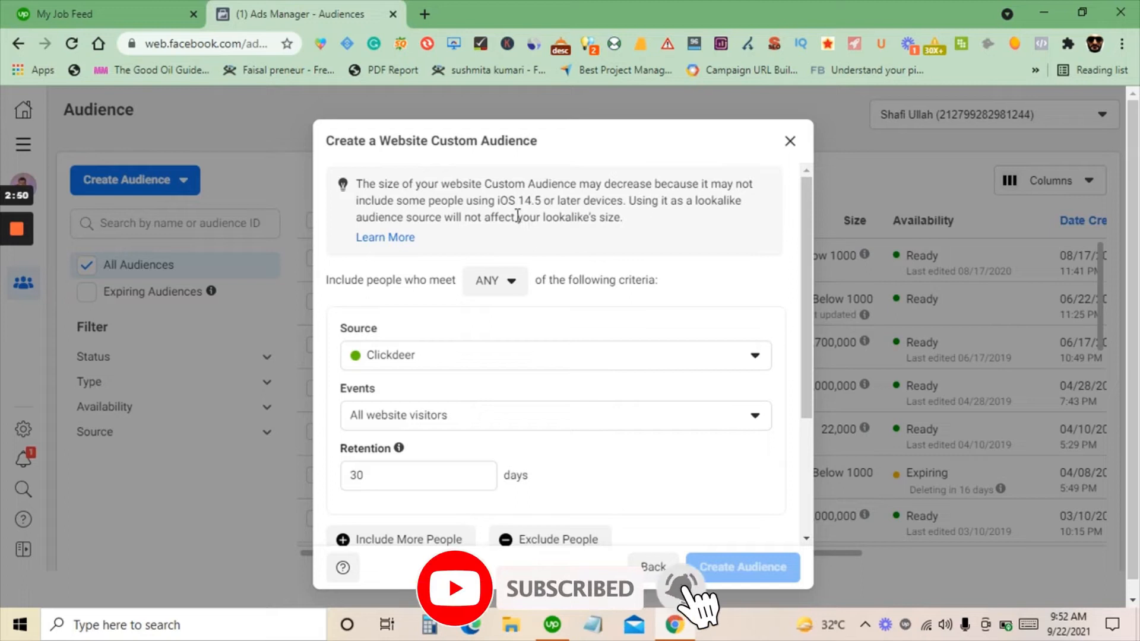
- Check the criteria matching options and the available pixel sources, keeping ANY and Clickdeer
{"action": "scroll", "coordinate": [579, 279], "scroll_direction": "down", "scroll_amount": 1}
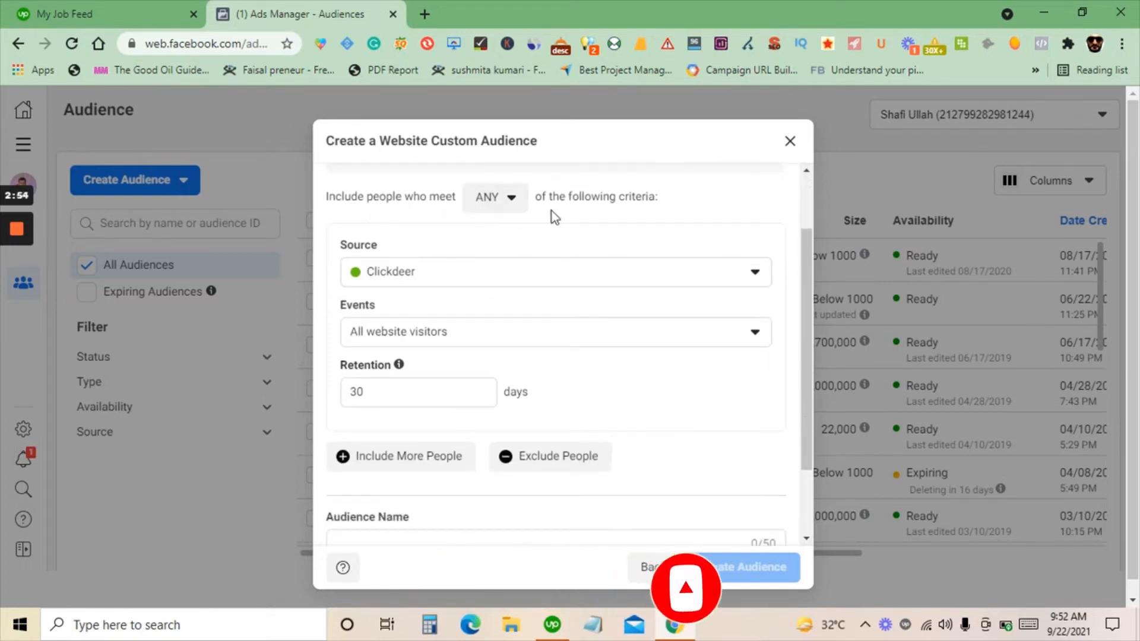
{"action": "left_click", "coordinate": [514, 211]}
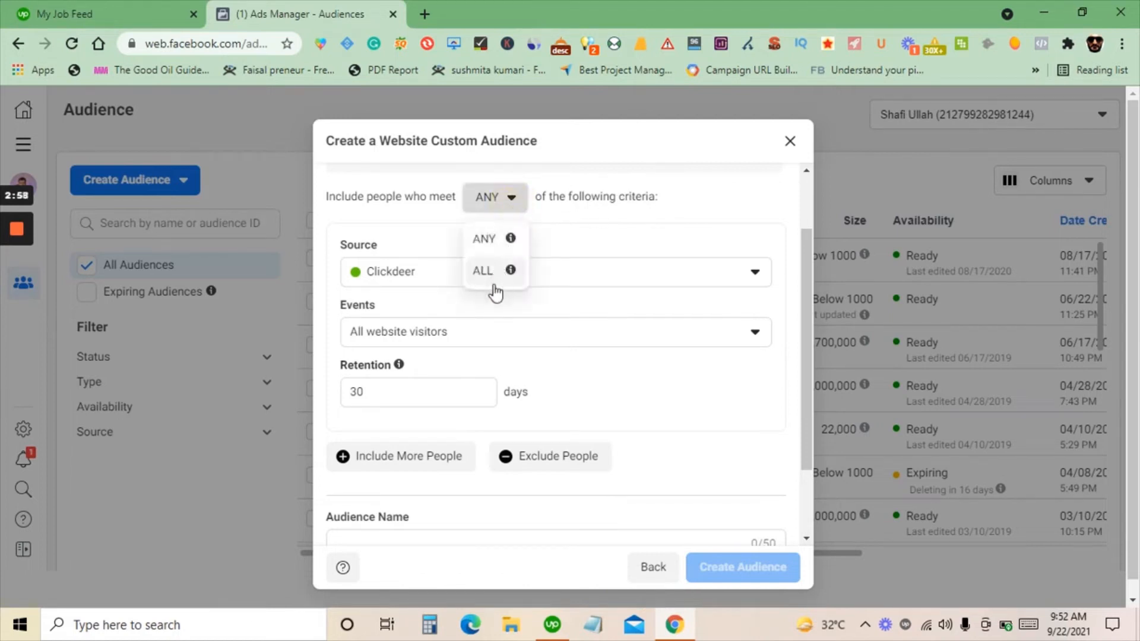
{"action": "left_click", "coordinate": [479, 254]}
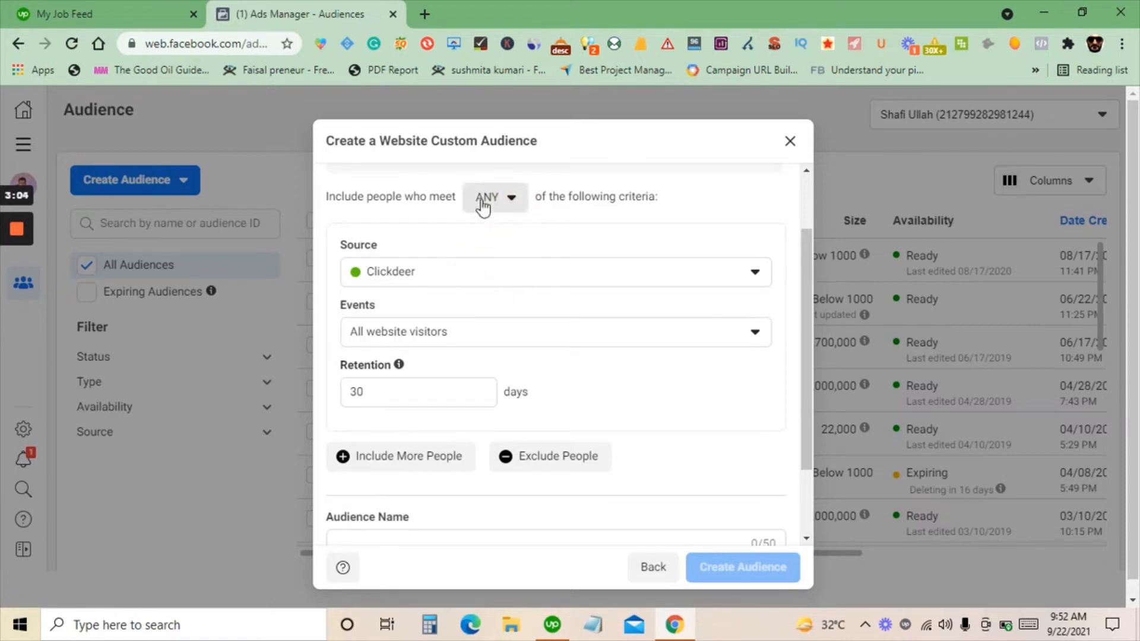
{"action": "scroll", "coordinate": [497, 249], "scroll_direction": "down", "scroll_amount": 2}
{"action": "scroll", "coordinate": [495, 225], "scroll_direction": "up", "scroll_amount": 2}
{"action": "left_click", "coordinate": [472, 277]}
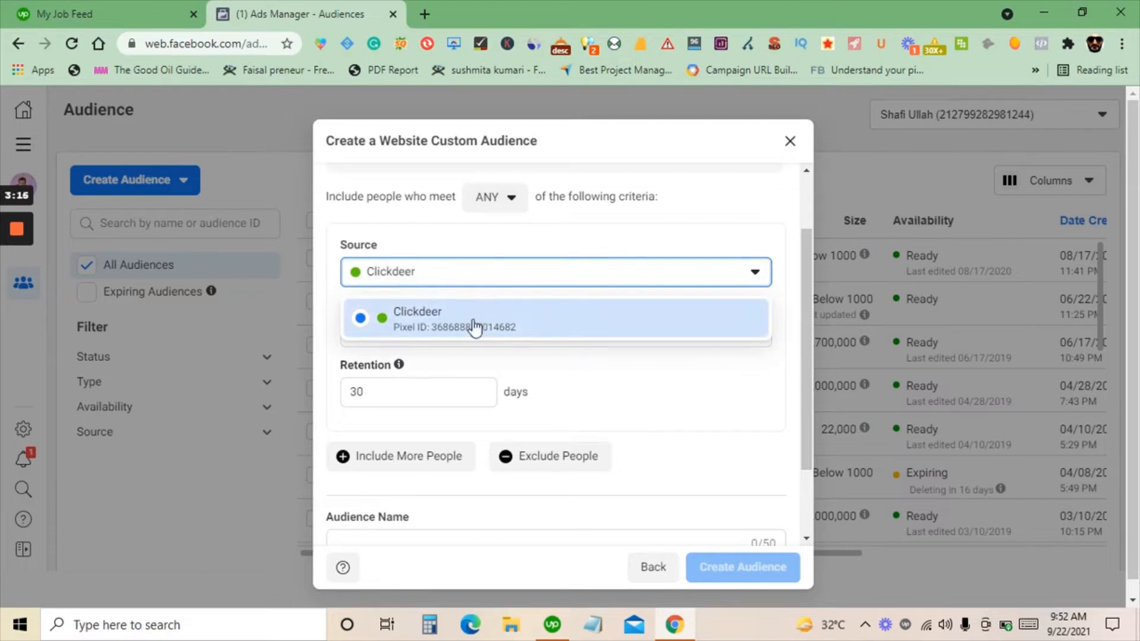
{"action": "left_click", "coordinate": [457, 249]}
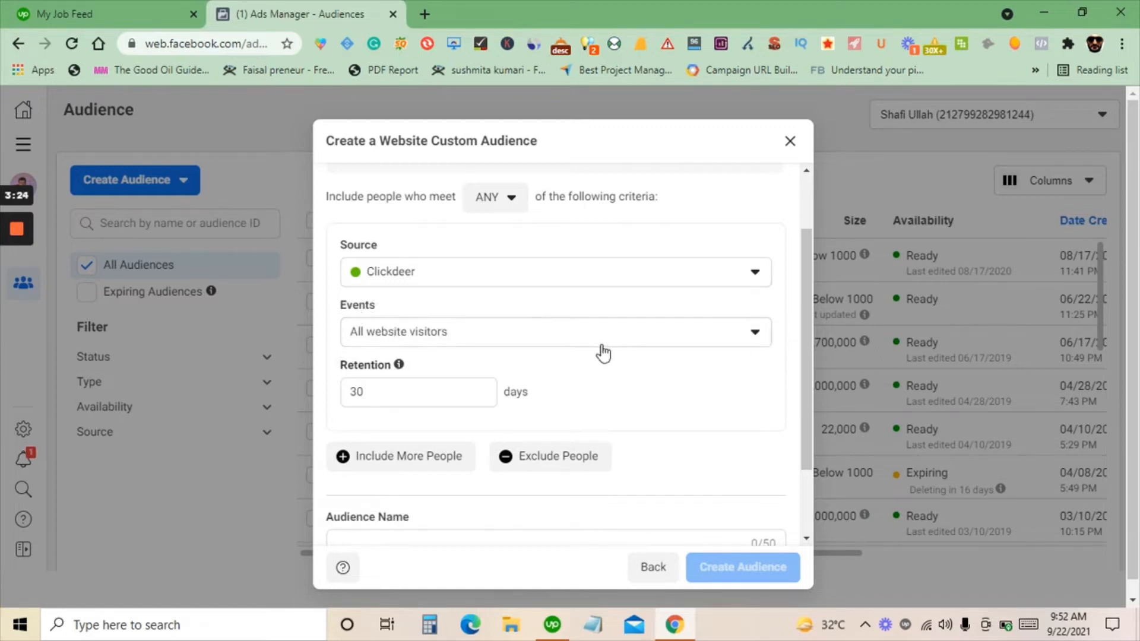
- Set the audience event to People who visited specific web pages
{"action": "left_click", "coordinate": [686, 342]}
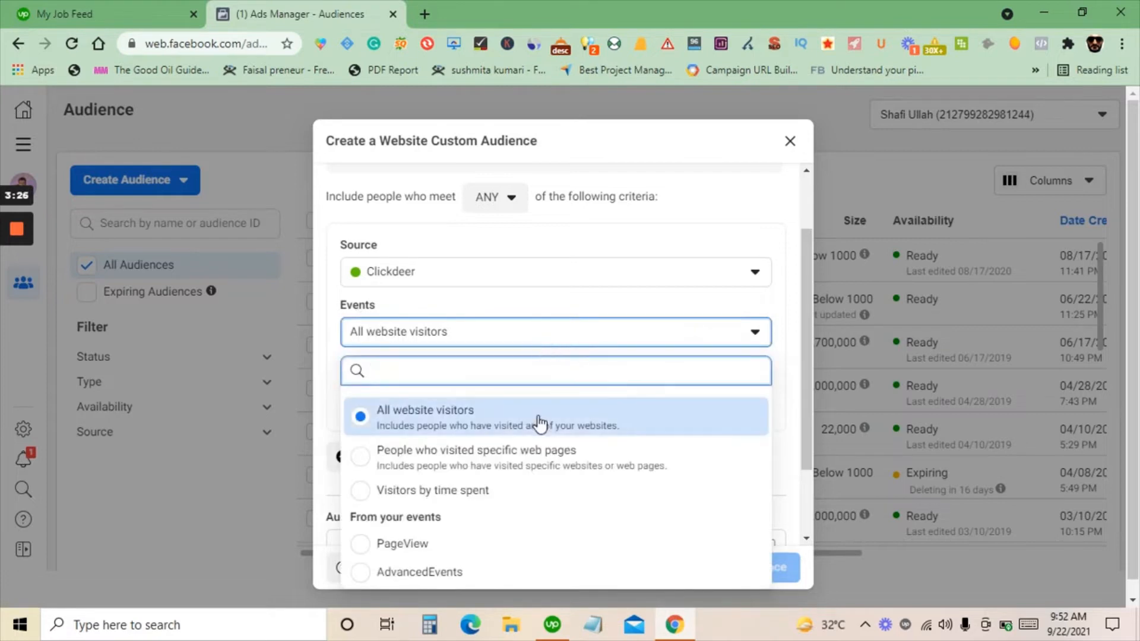
{"action": "scroll", "coordinate": [517, 442], "scroll_direction": "down", "scroll_amount": 1}
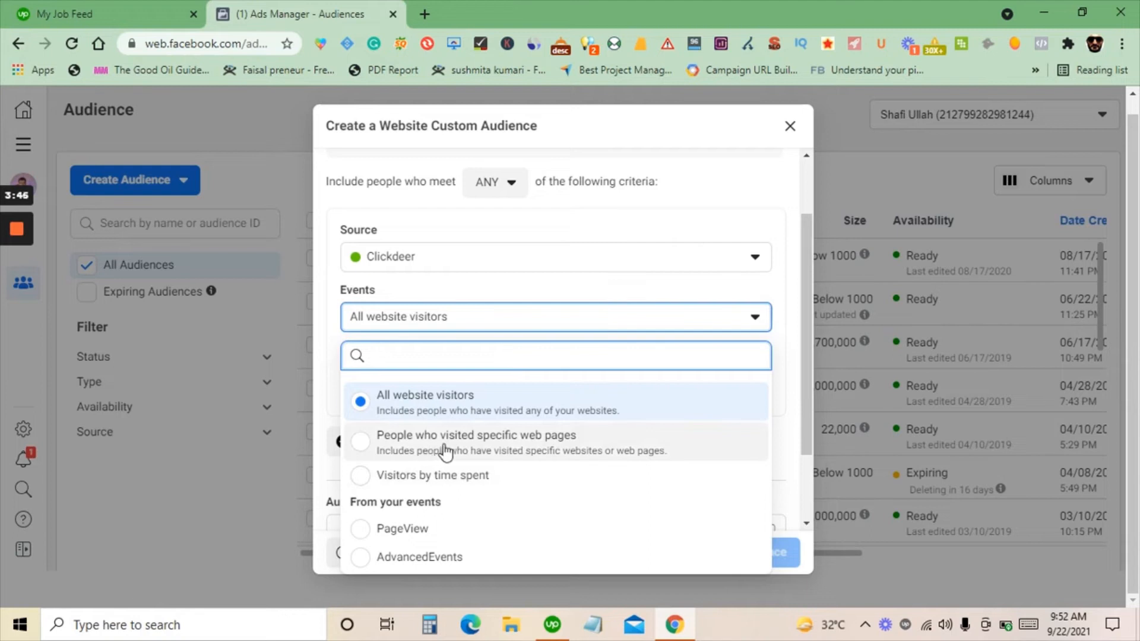
{"action": "left_click", "coordinate": [361, 447]}
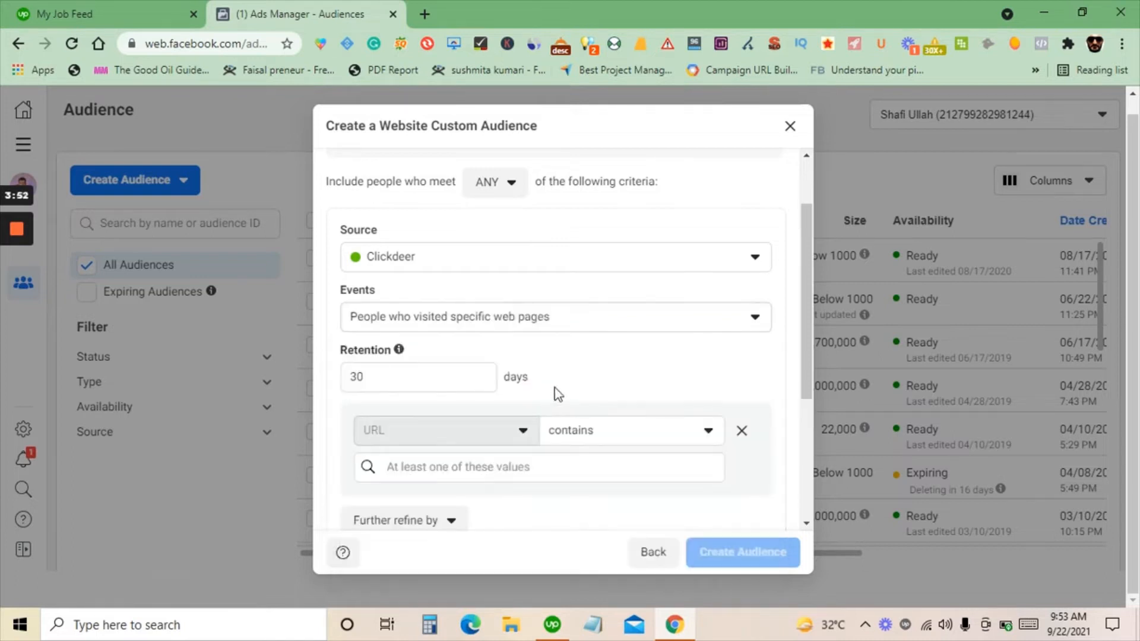
- Set the audience retention to 3 days
{"action": "scroll", "coordinate": [569, 380], "scroll_direction": "down", "scroll_amount": 2}
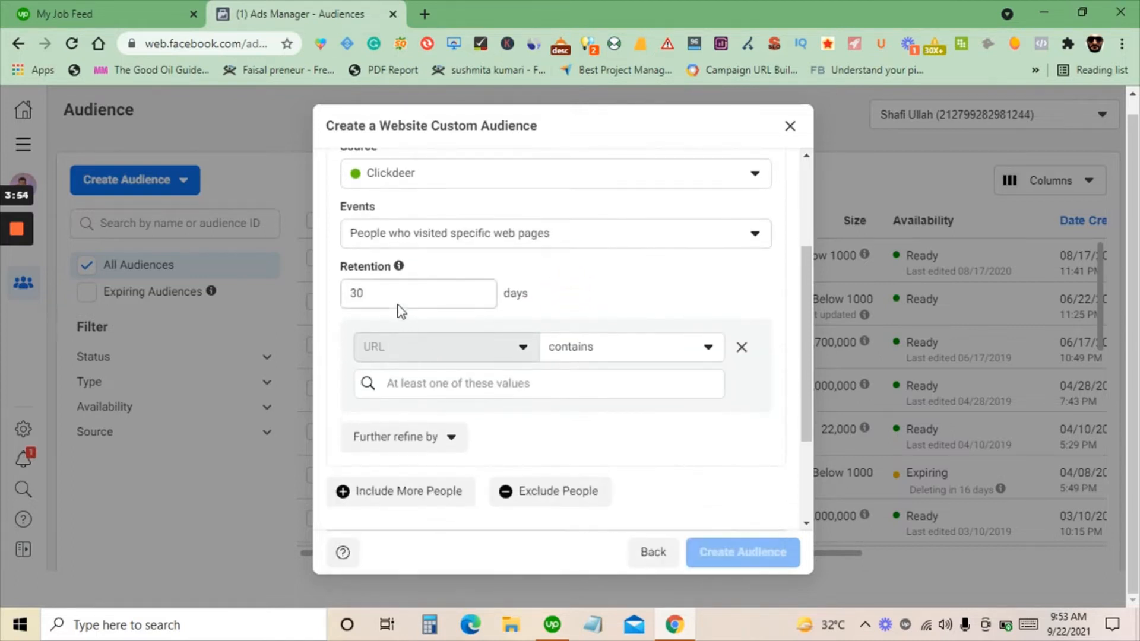
{"action": "left_click", "coordinate": [393, 296]}
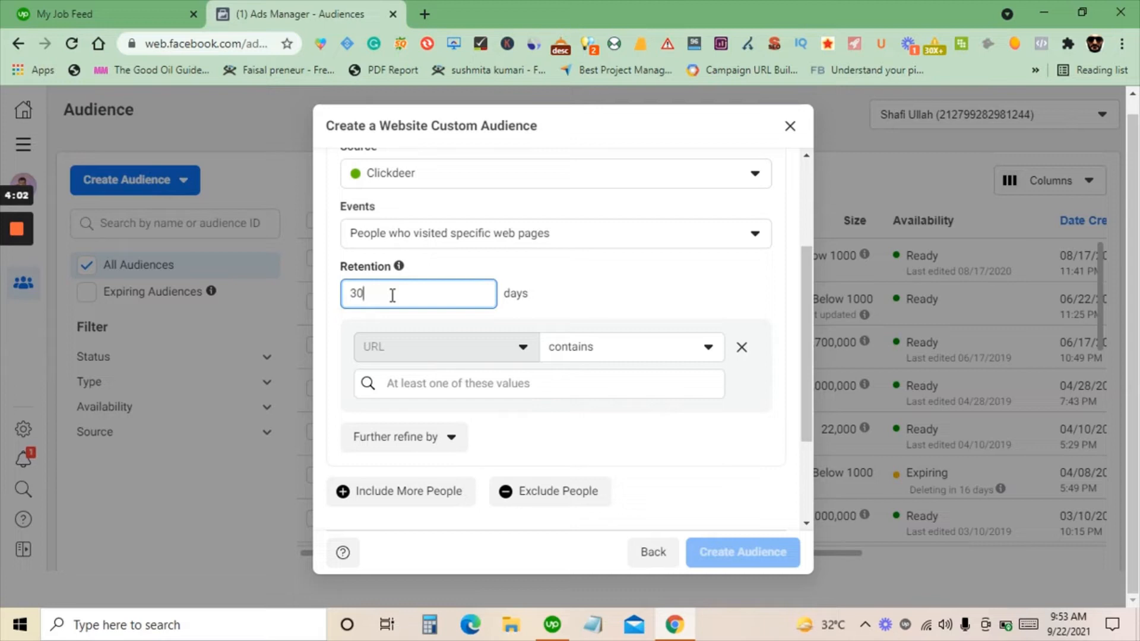
{"action": "double_click", "coordinate": [363, 295]}
{"action": "left_click", "coordinate": [392, 298]}
{"action": "left_click_drag", "start_coordinate": [392, 299], "coordinate": [374, 299]}
{"action": "key", "text": "BackSpace"}
{"action": "left_click", "coordinate": [610, 283]}
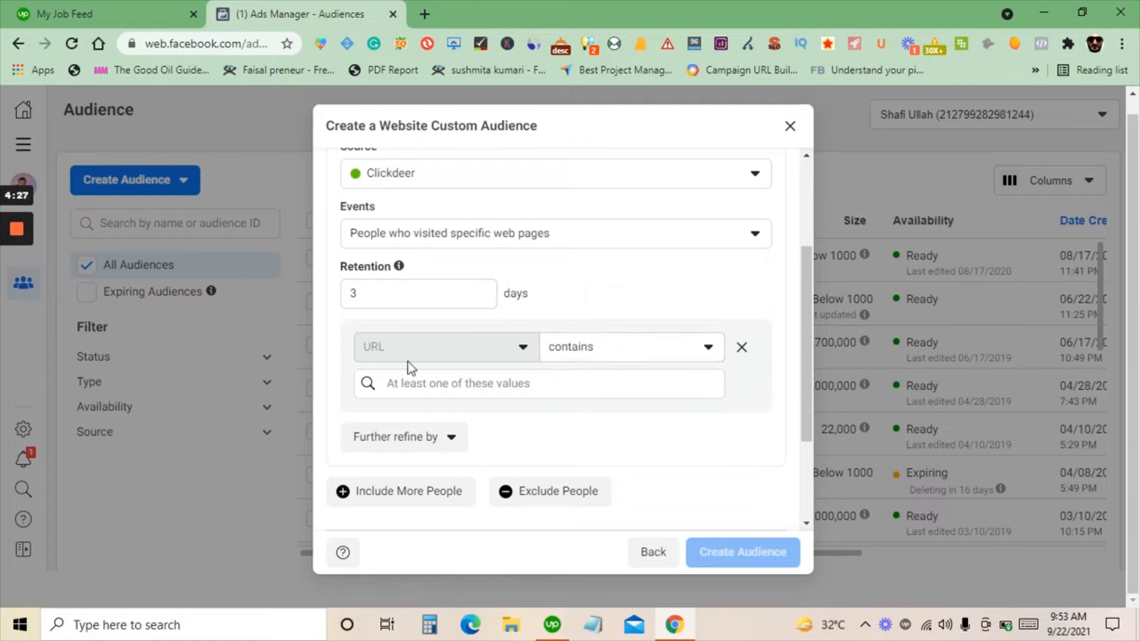
- Try tshirt as a value for the URL contains condition and remove it again
{"action": "left_click", "coordinate": [623, 355]}
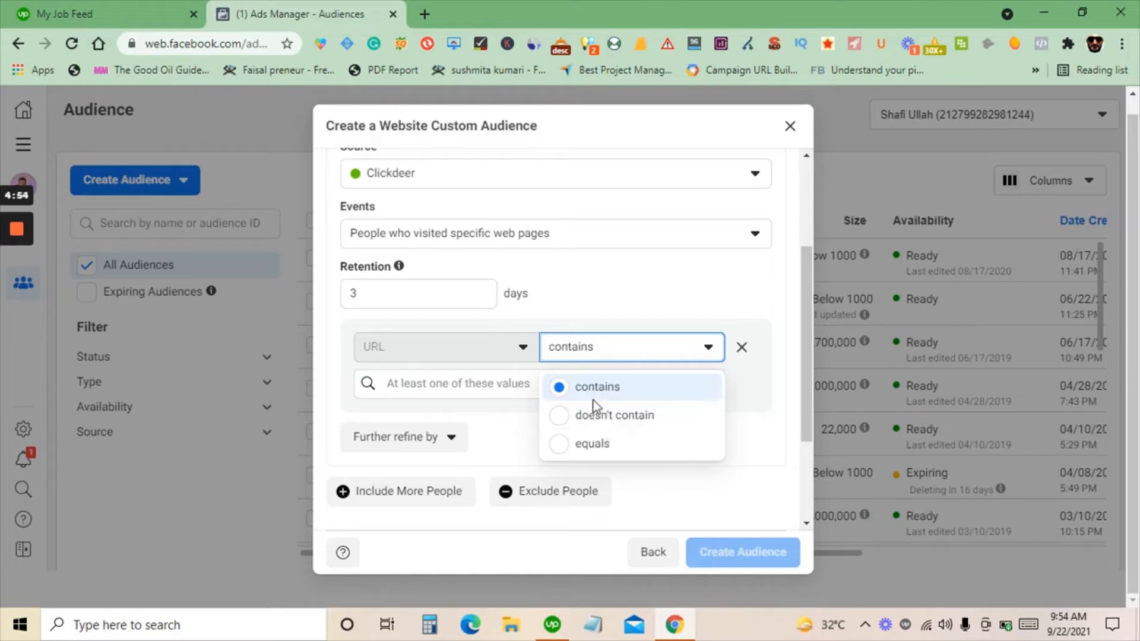
{"action": "left_click", "coordinate": [510, 388]}
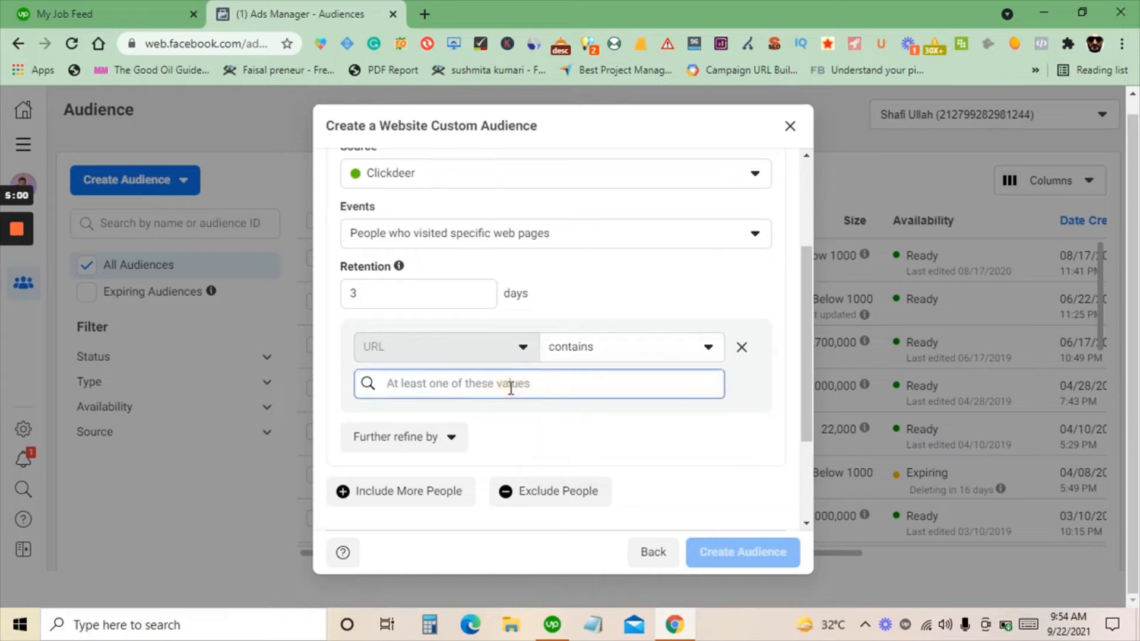
{"action": "type", "text": "tshirt"}
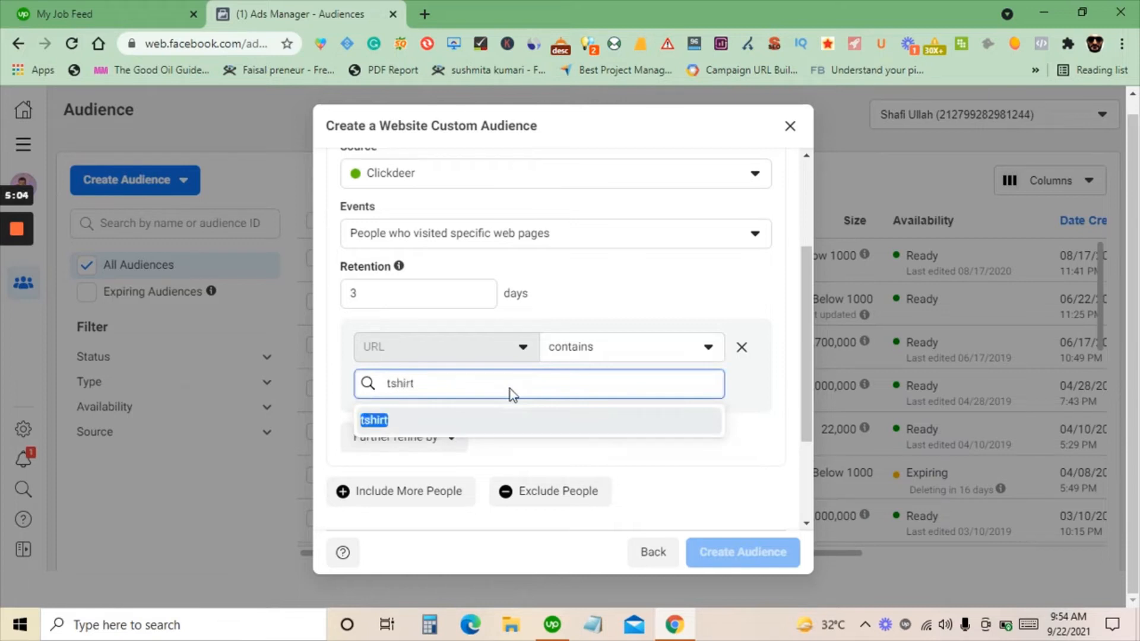
{"action": "key", "text": "Return"}
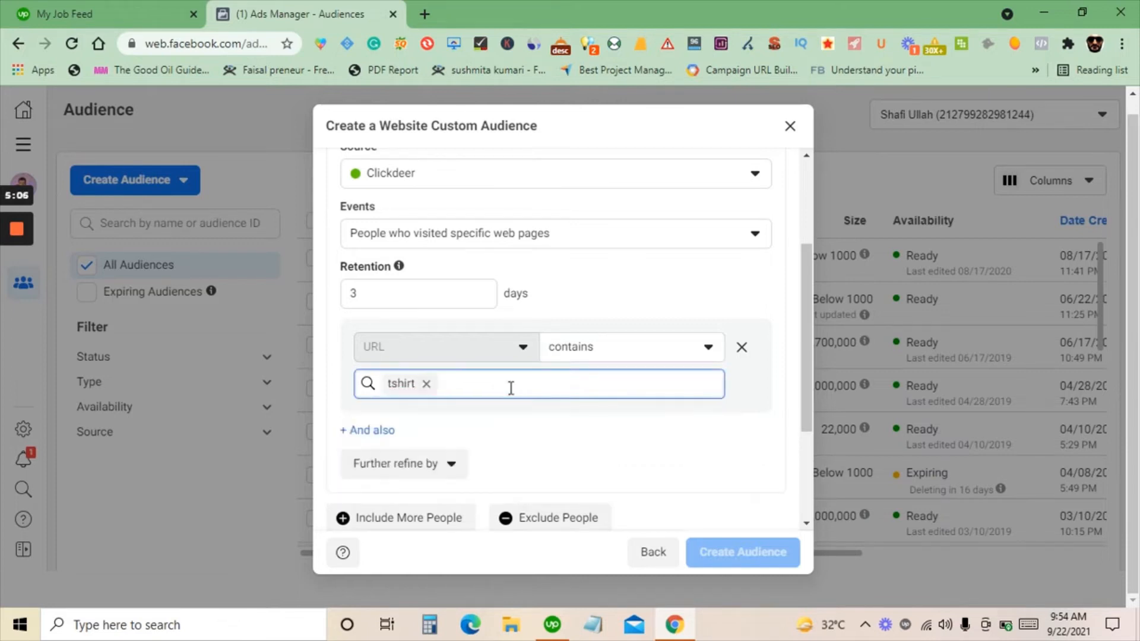
{"action": "left_click", "coordinate": [427, 384]}
- Try a URL doesn't contain condition with the value tshirts and clear that value
{"action": "left_click", "coordinate": [614, 354]}
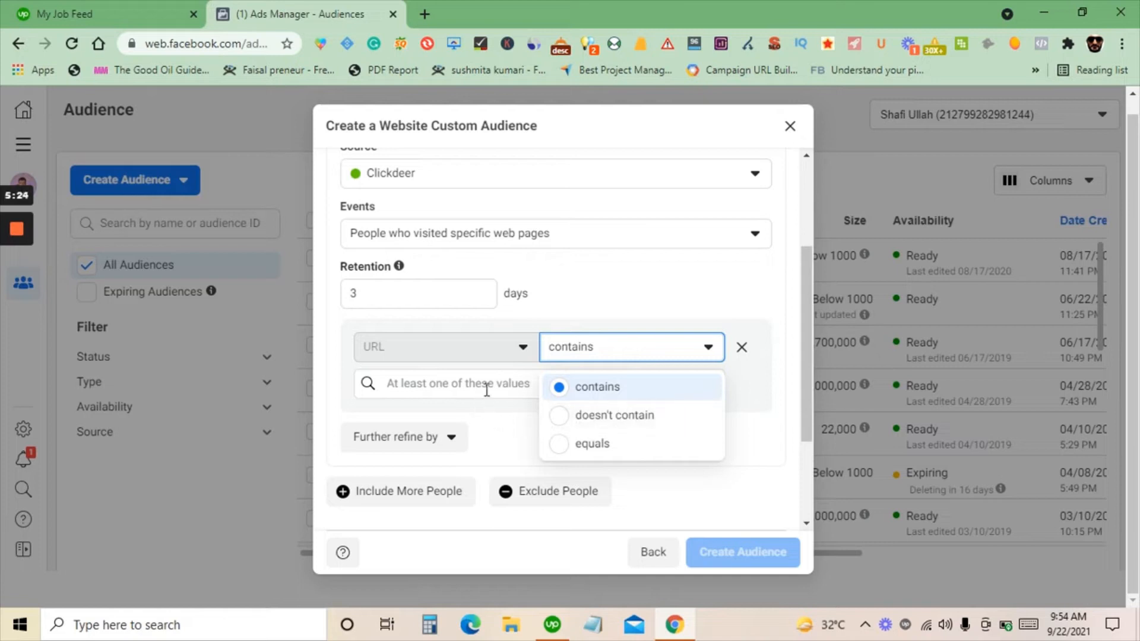
{"action": "left_click", "coordinate": [563, 425]}
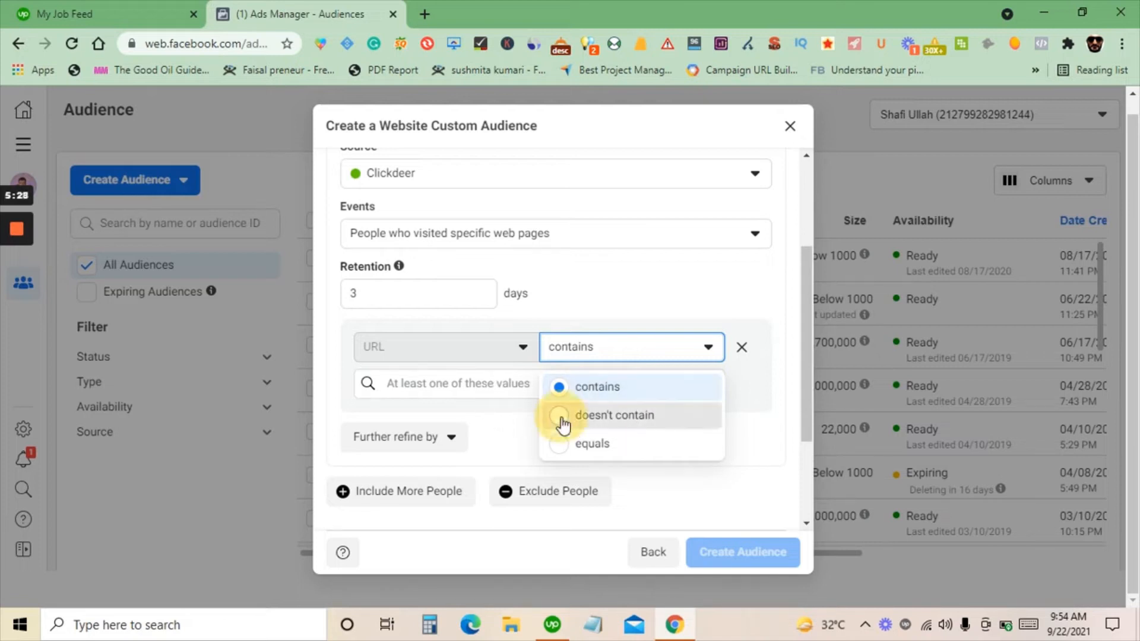
{"action": "left_click", "coordinate": [474, 383]}
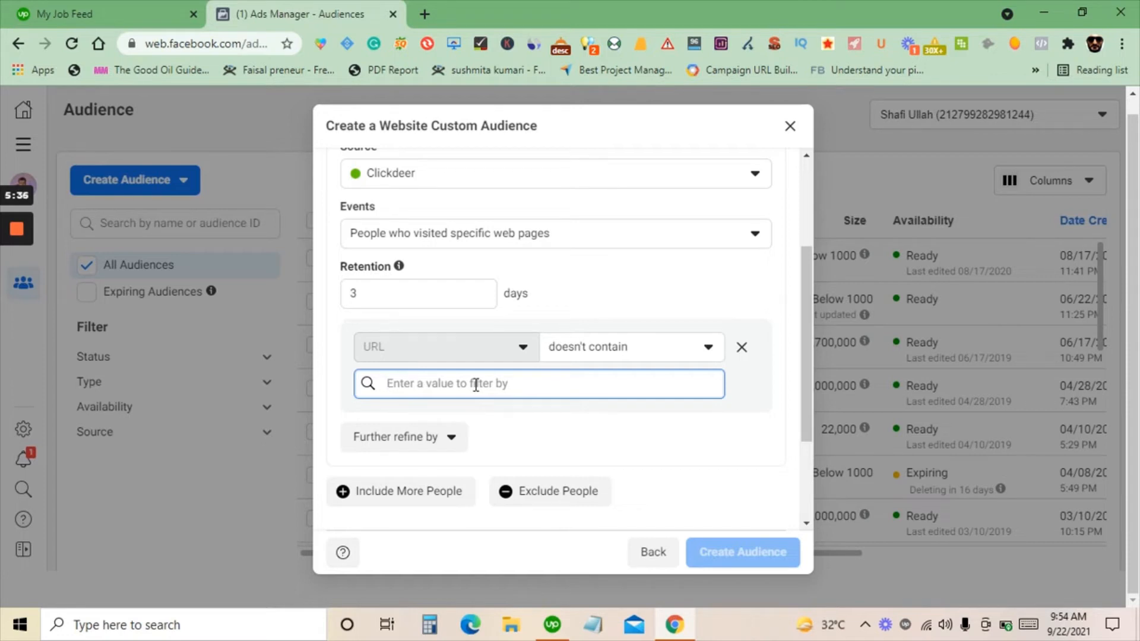
{"action": "type", "text": "tshirts"}
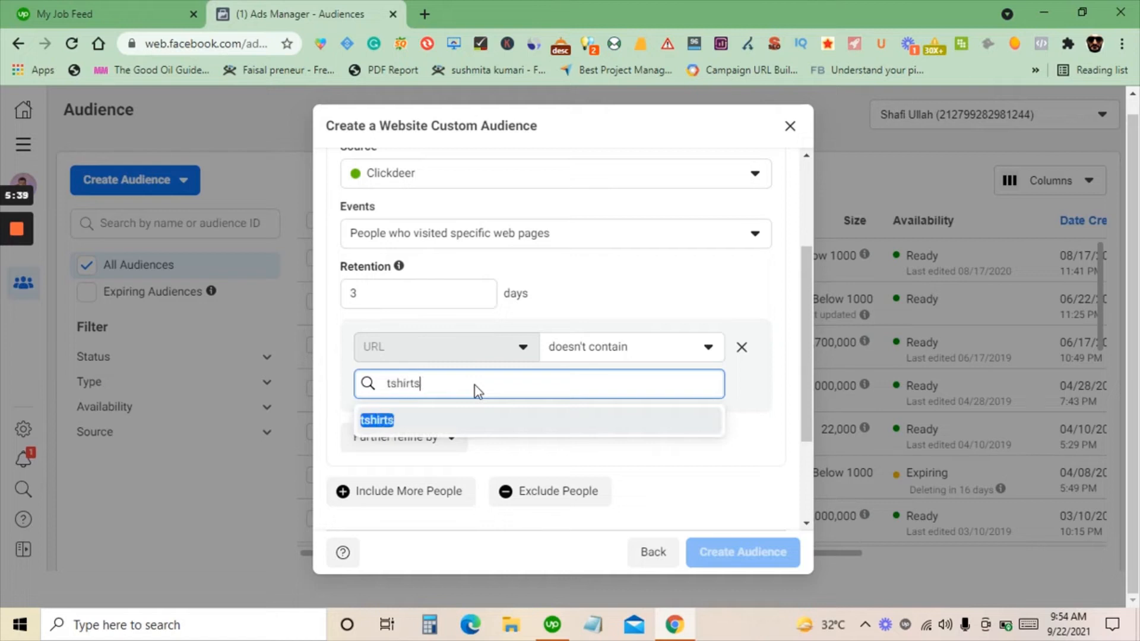
{"action": "key", "text": "Return"}
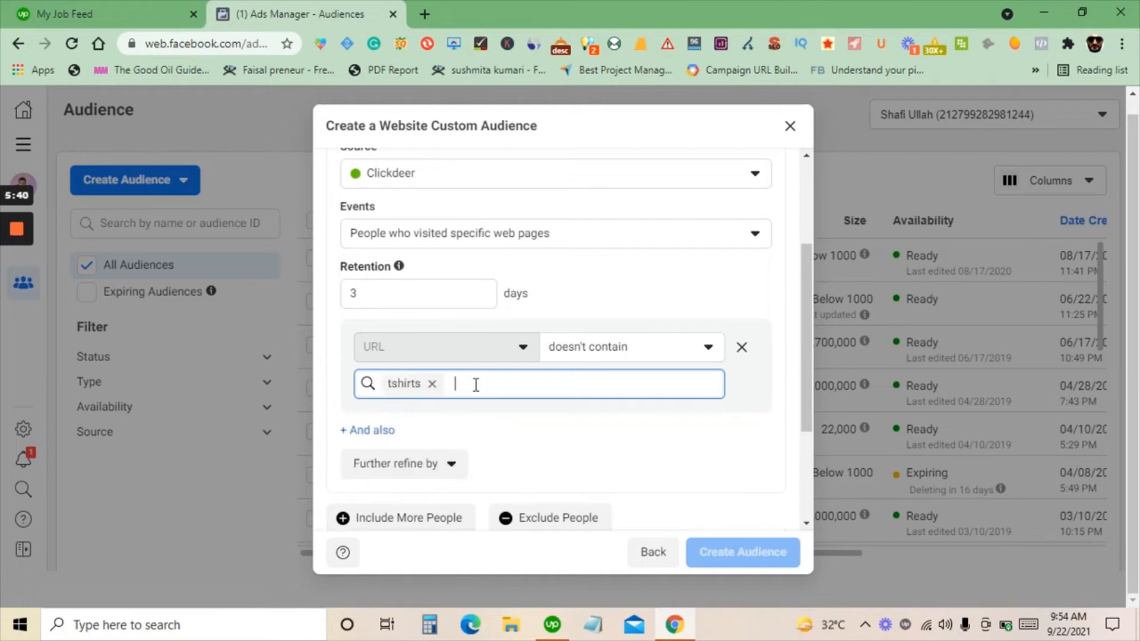
{"action": "left_click", "coordinate": [432, 384]}
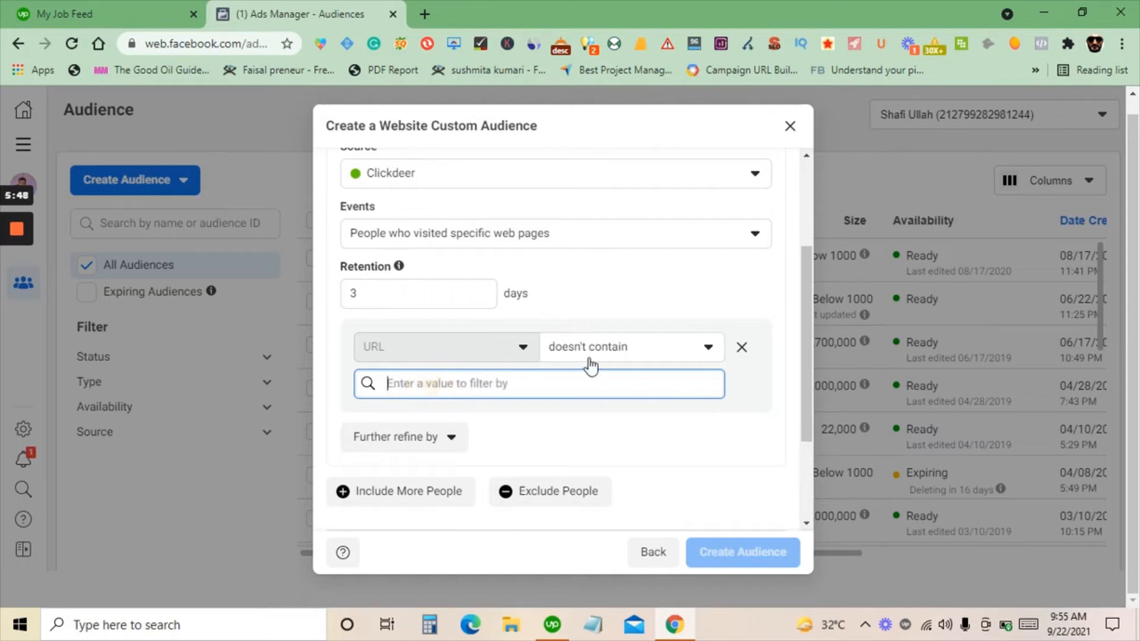
- Set the URL condition to contains and add /shop as its value
{"action": "left_click", "coordinate": [613, 352]}
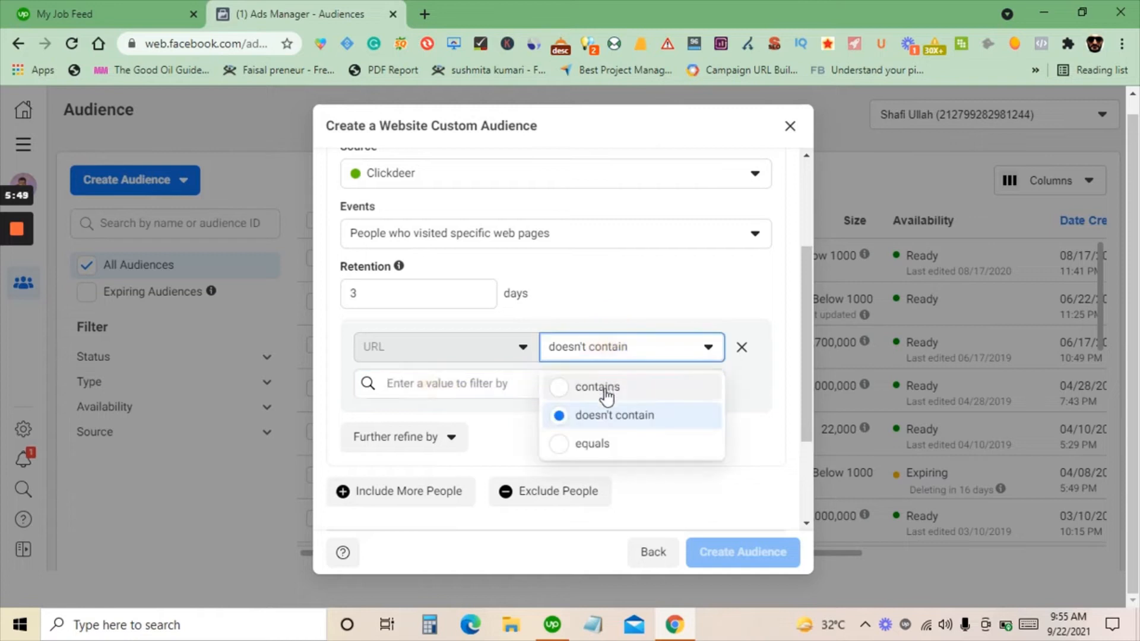
{"action": "left_click", "coordinate": [562, 388]}
{"action": "left_click", "coordinate": [496, 389]}
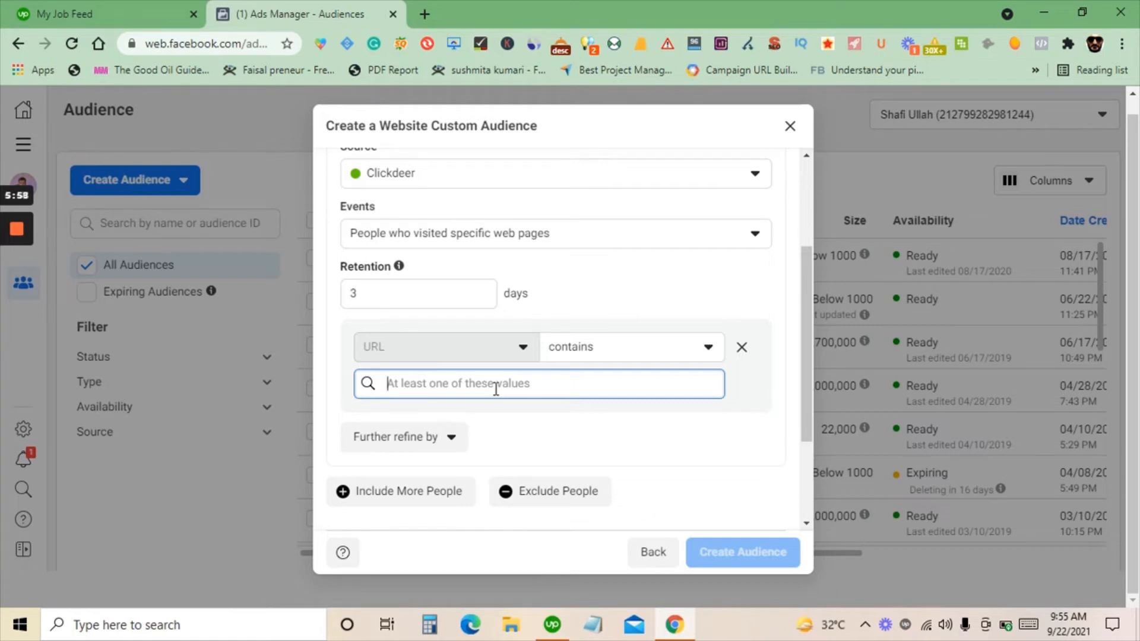
{"action": "type", "text": "/"}
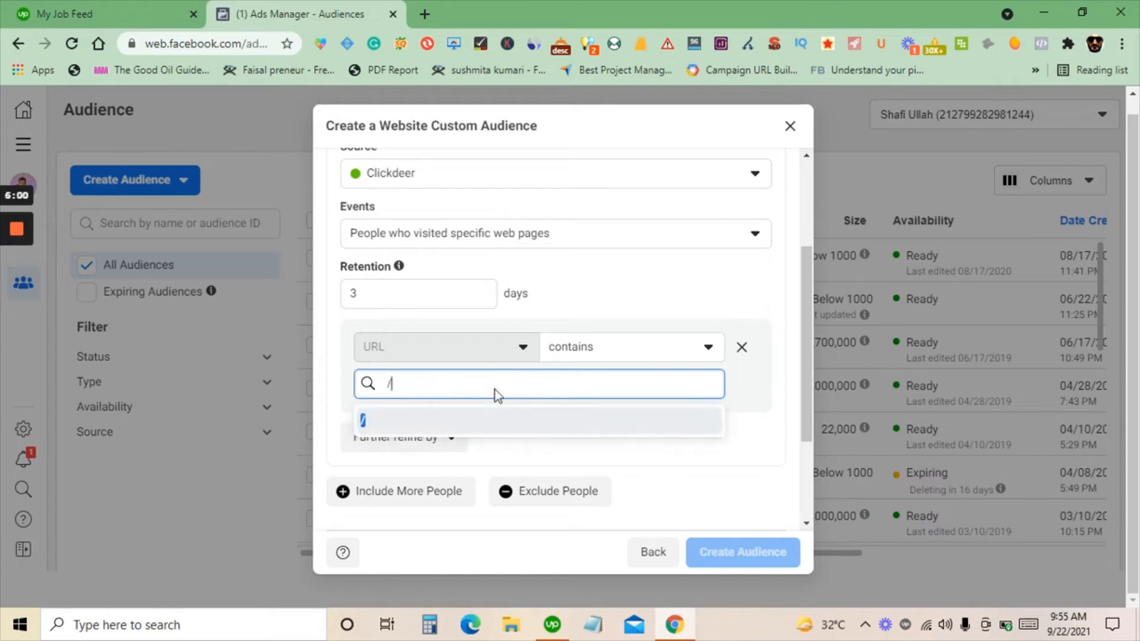
{"action": "type", "text": "shop"}
{"action": "left_click", "coordinate": [439, 418]}
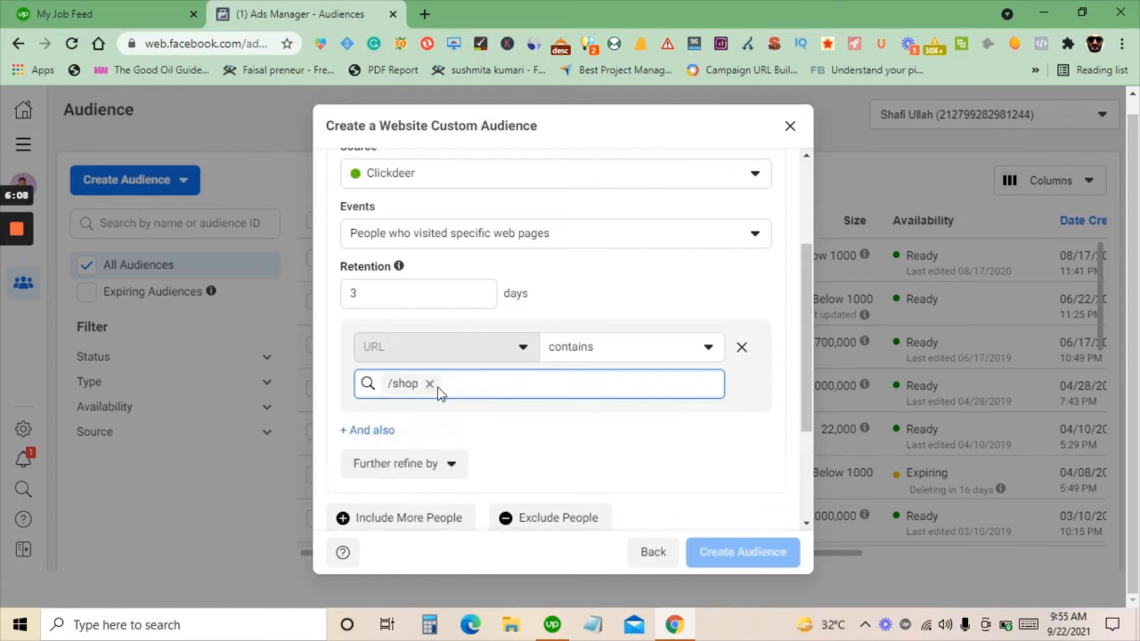
- Try /products as a second value for the URL contains condition and remove it again
{"action": "type", "text": "/"}
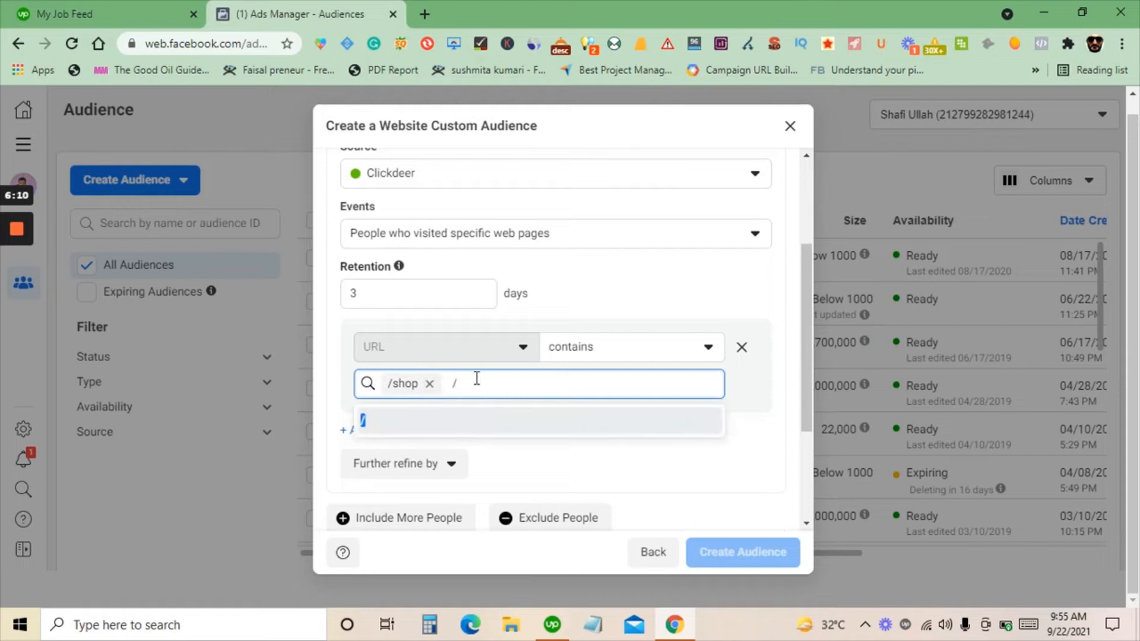
{"action": "type", "text": "products"}
{"action": "key", "text": "Return"}
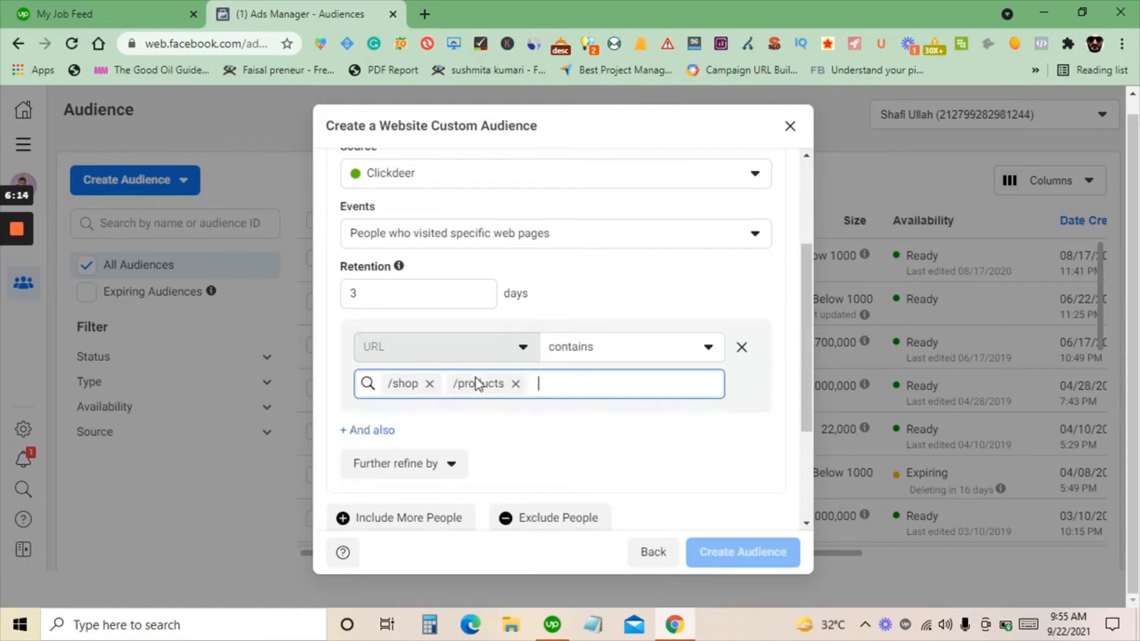
{"action": "left_click", "coordinate": [516, 383]}
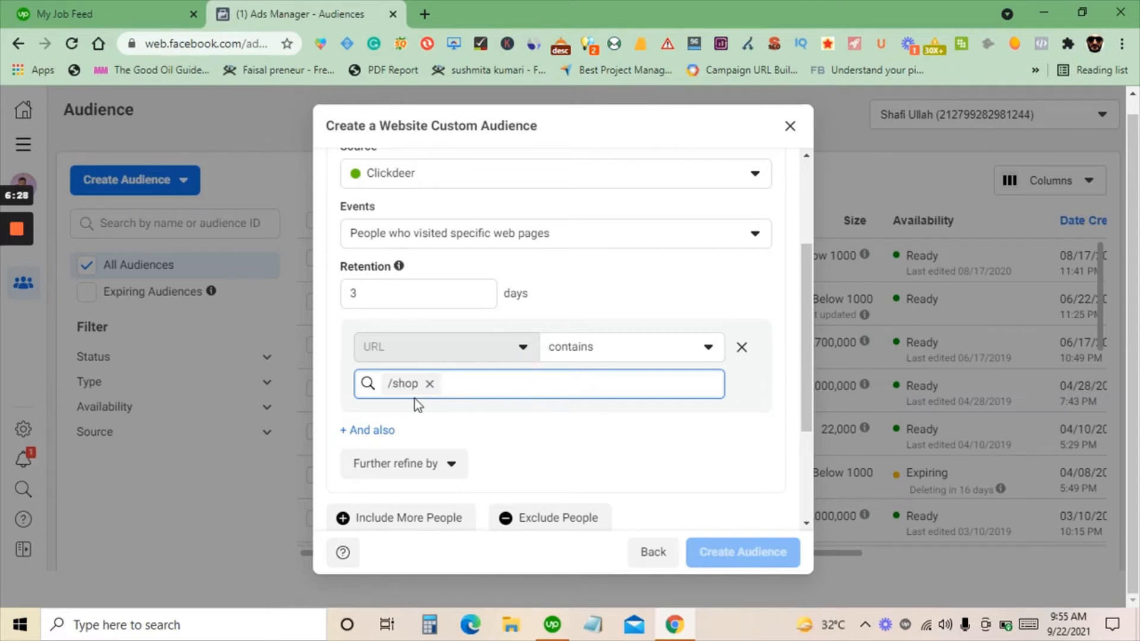
{"action": "left_click", "coordinate": [430, 412]}
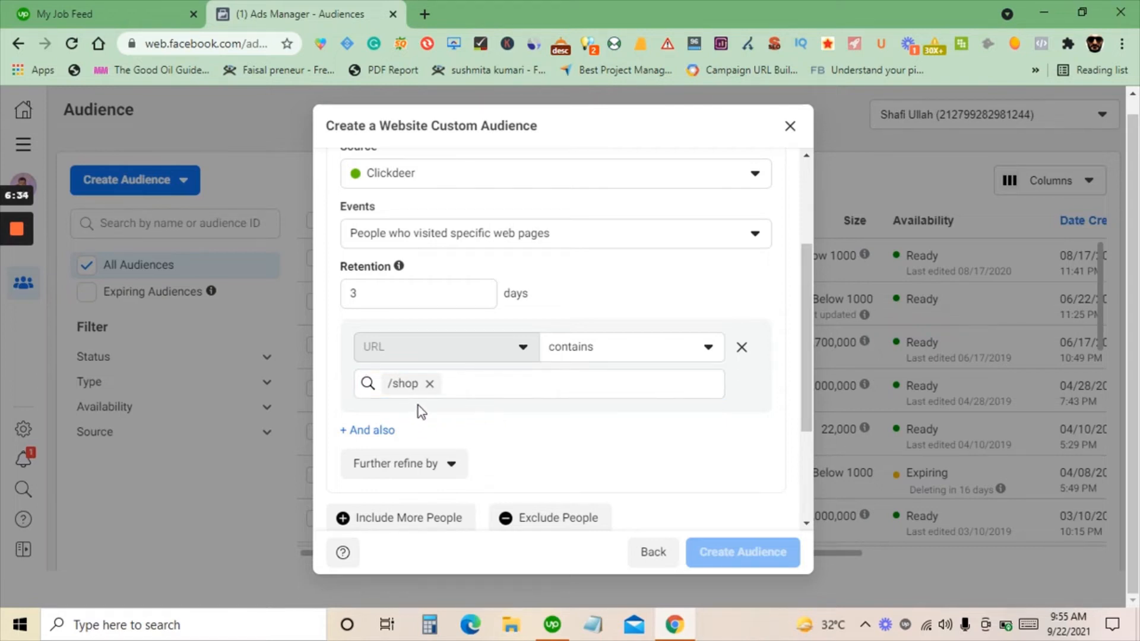
- Try adding a second URL condition that the same URL must also match, and remove it while empty
{"action": "scroll", "coordinate": [419, 410], "scroll_direction": "down", "scroll_amount": 3}
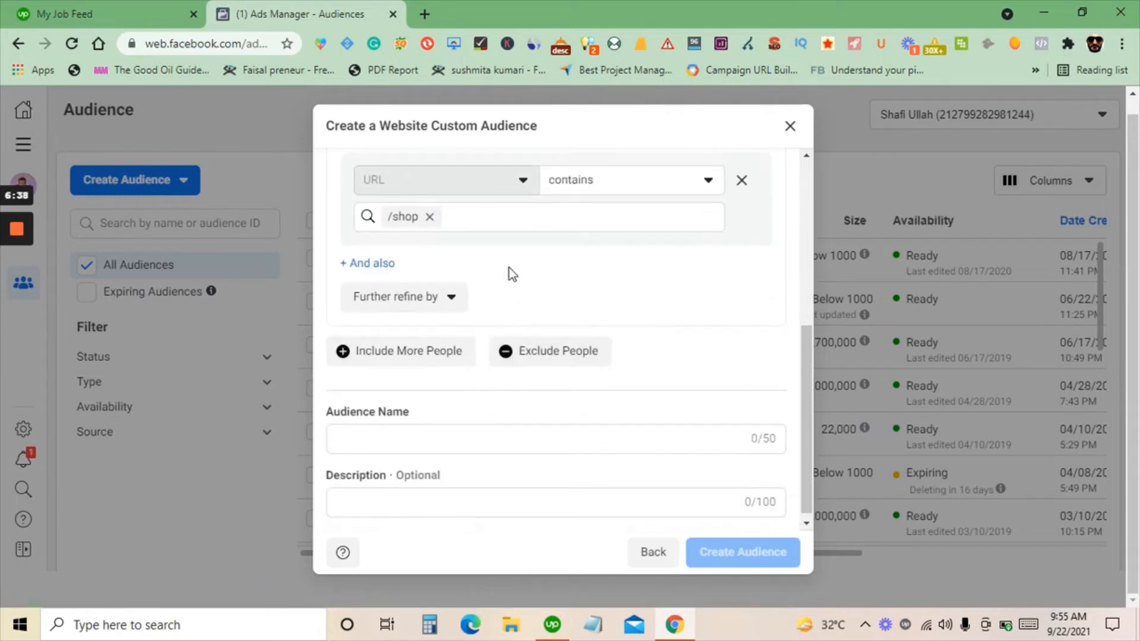
{"action": "scroll", "coordinate": [463, 312], "scroll_direction": "up", "scroll_amount": 2}
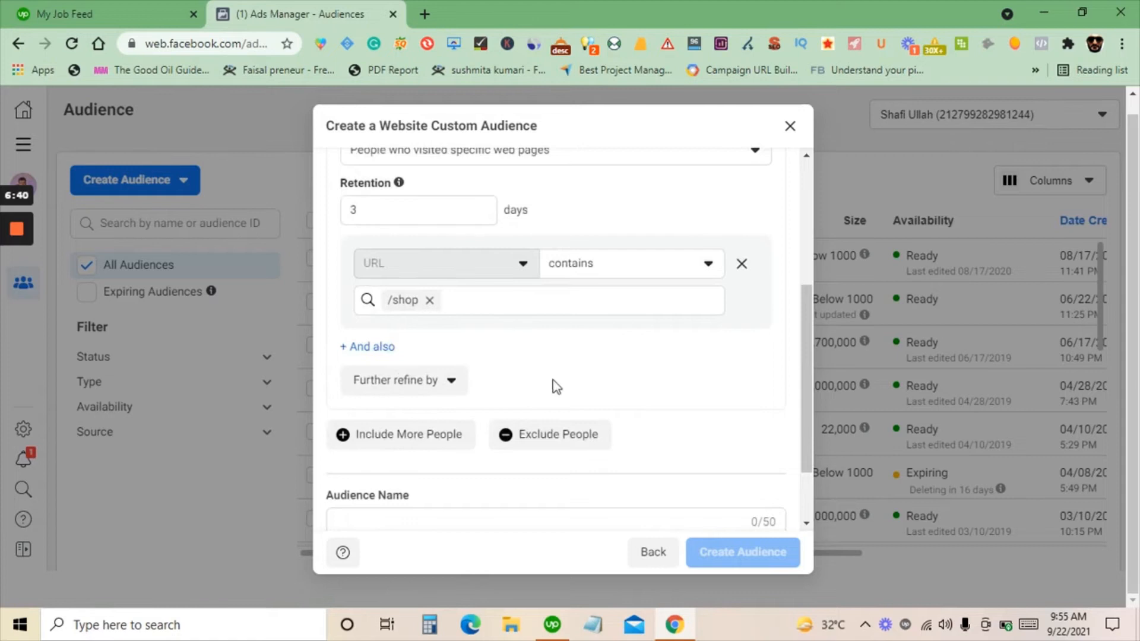
{"action": "scroll", "coordinate": [540, 383], "scroll_direction": "up", "scroll_amount": 1}
{"action": "scroll", "coordinate": [528, 380], "scroll_direction": "up", "scroll_amount": 1}
{"action": "left_click", "coordinate": [371, 431]}
{"action": "scroll", "coordinate": [469, 440], "scroll_direction": "down", "scroll_amount": 3}
{"action": "left_click", "coordinate": [503, 339]}
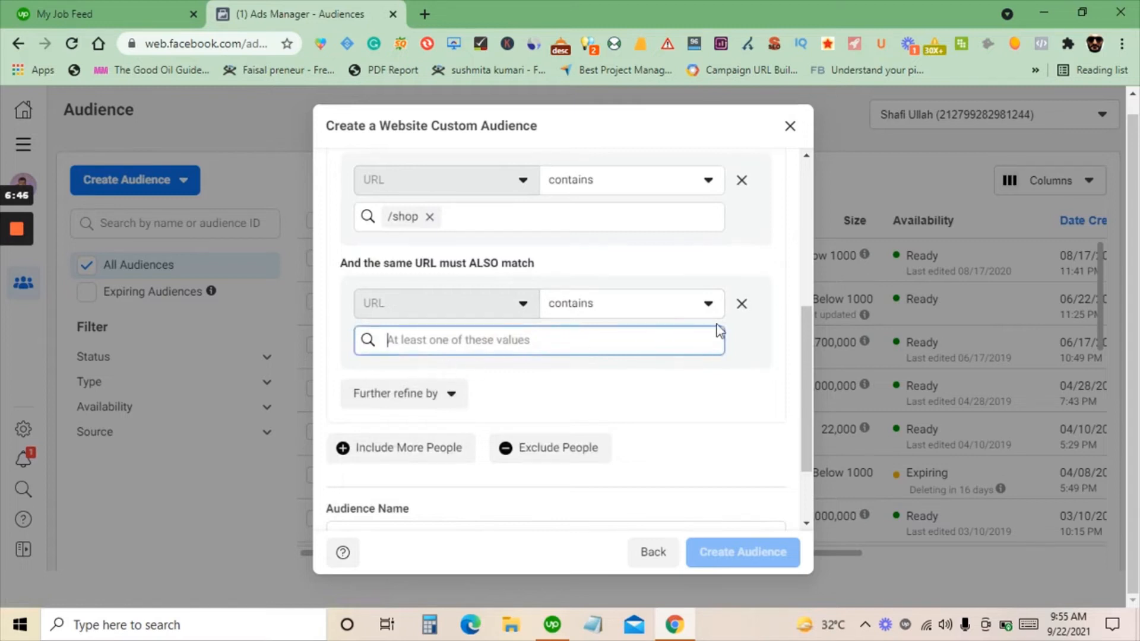
{"action": "left_click", "coordinate": [742, 304]}
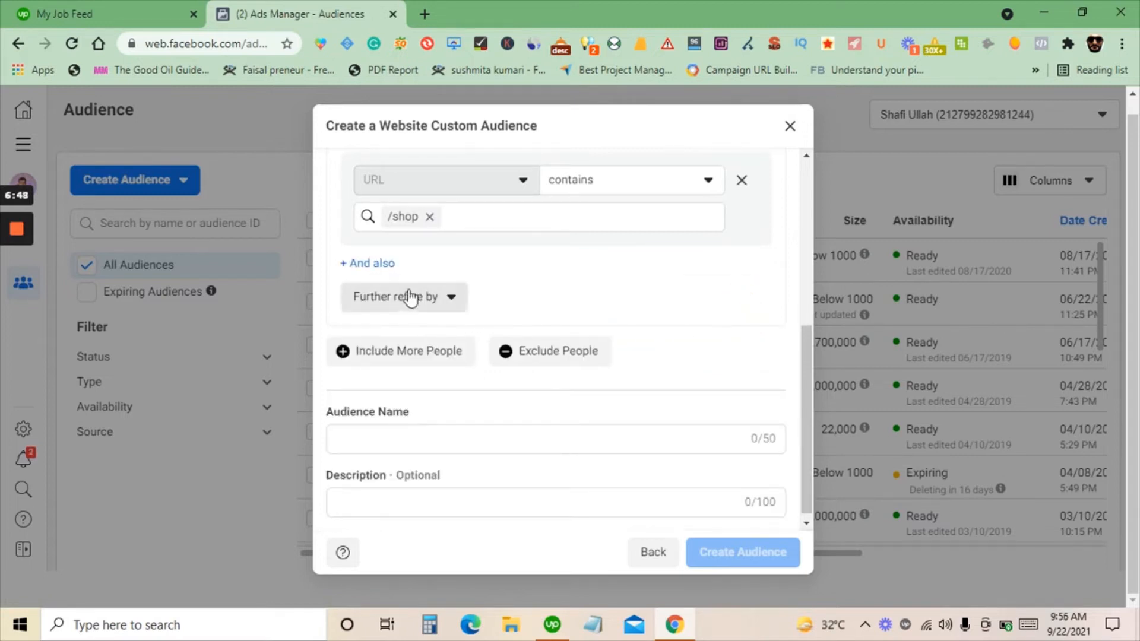
- Examine the options for further refining the audience without choosing one
{"action": "scroll", "coordinate": [433, 315], "scroll_direction": "up", "scroll_amount": 1}
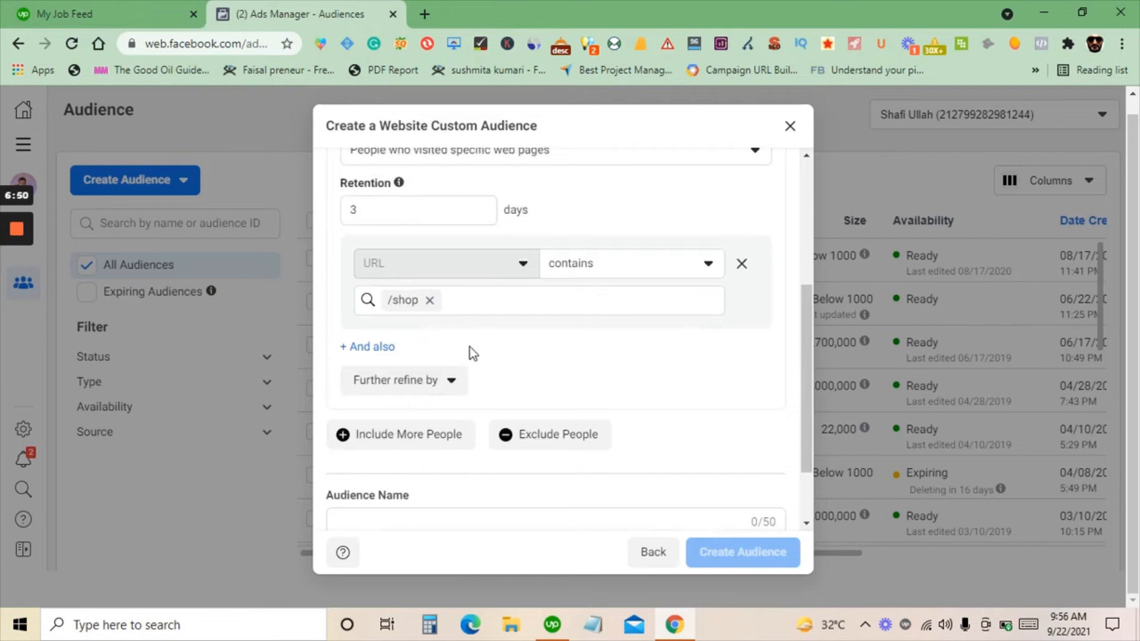
{"action": "scroll", "coordinate": [499, 368], "scroll_direction": "up", "scroll_amount": 1}
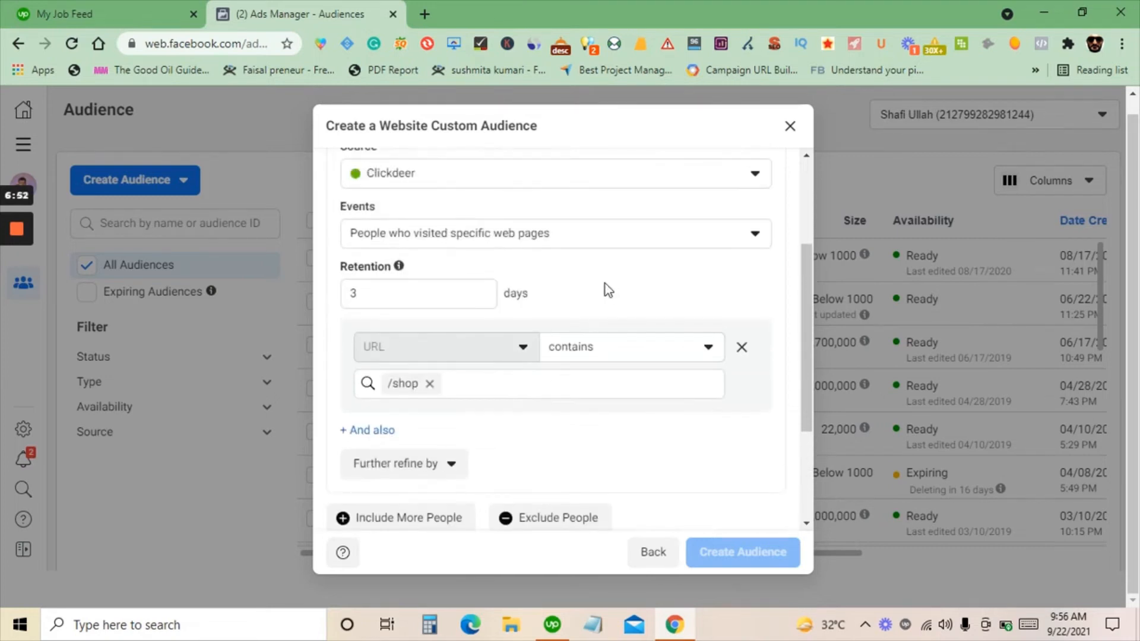
{"action": "scroll", "coordinate": [536, 414], "scroll_direction": "down", "scroll_amount": 1}
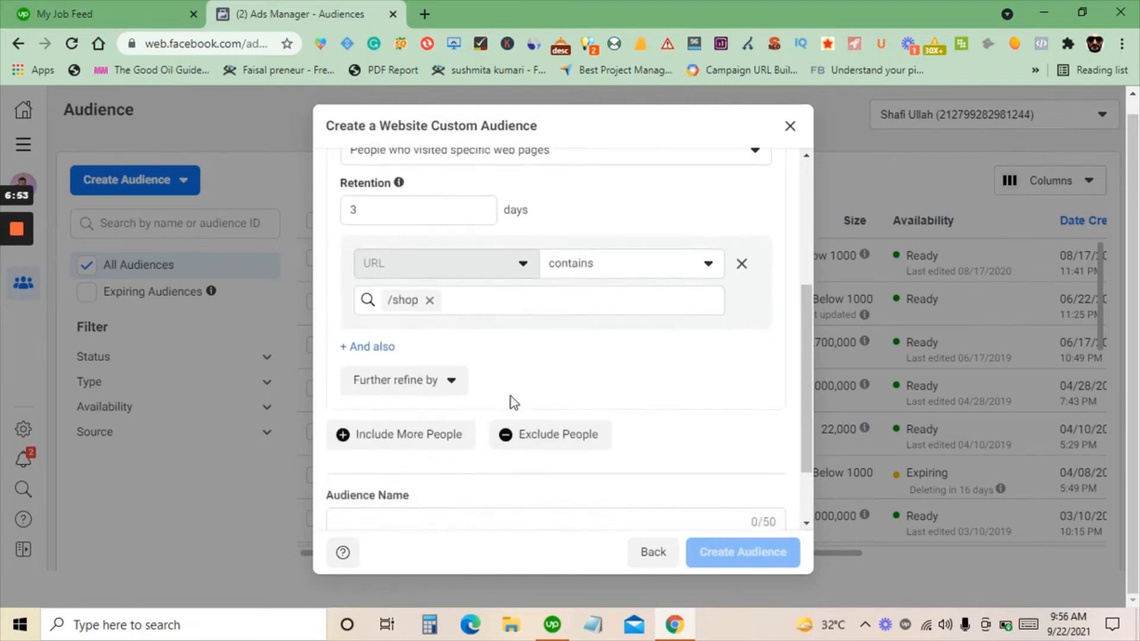
{"action": "left_click", "coordinate": [452, 382]}
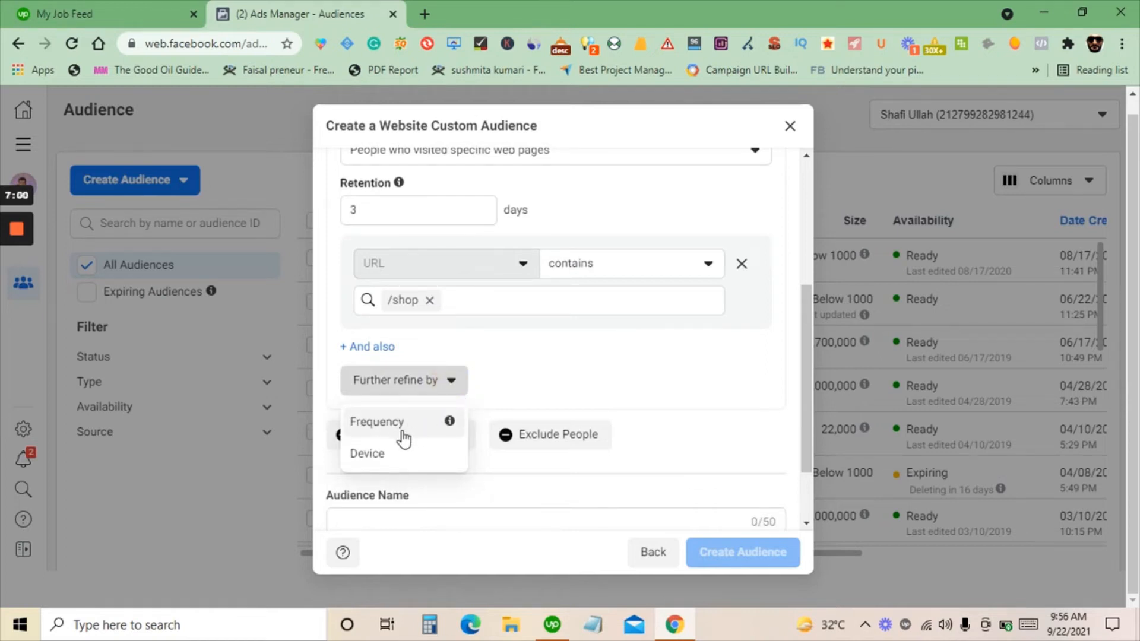
{"action": "left_click", "coordinate": [511, 379]}
- Name the audience 3 Dyas visitors (22.9) and leave the description empty
{"action": "scroll", "coordinate": [514, 384], "scroll_direction": "down", "scroll_amount": 2}
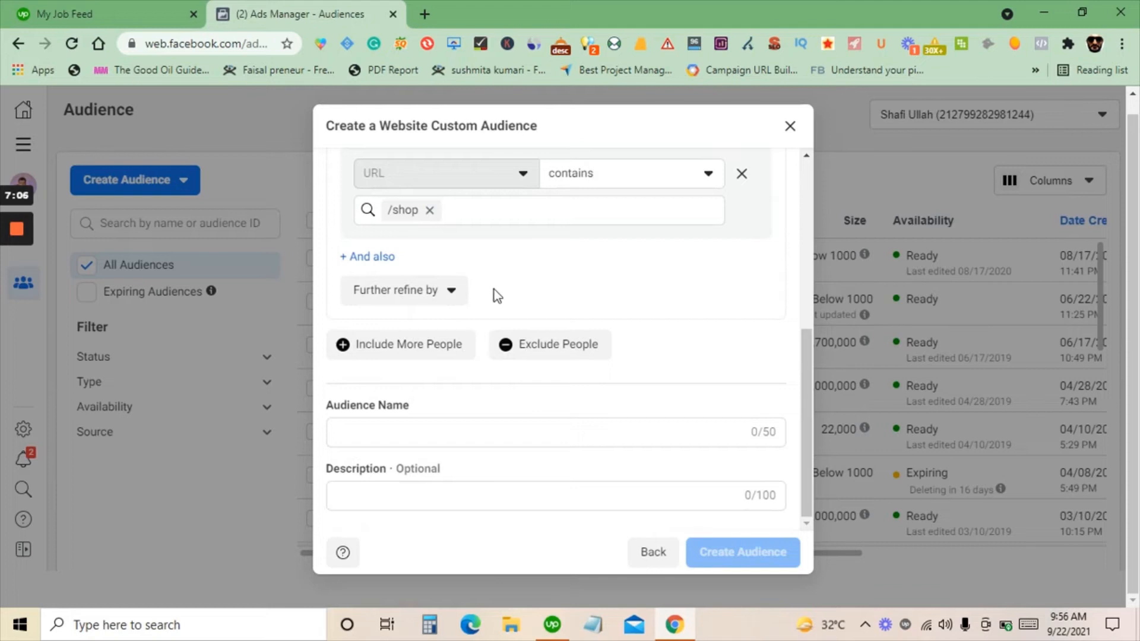
{"action": "left_click", "coordinate": [466, 438]}
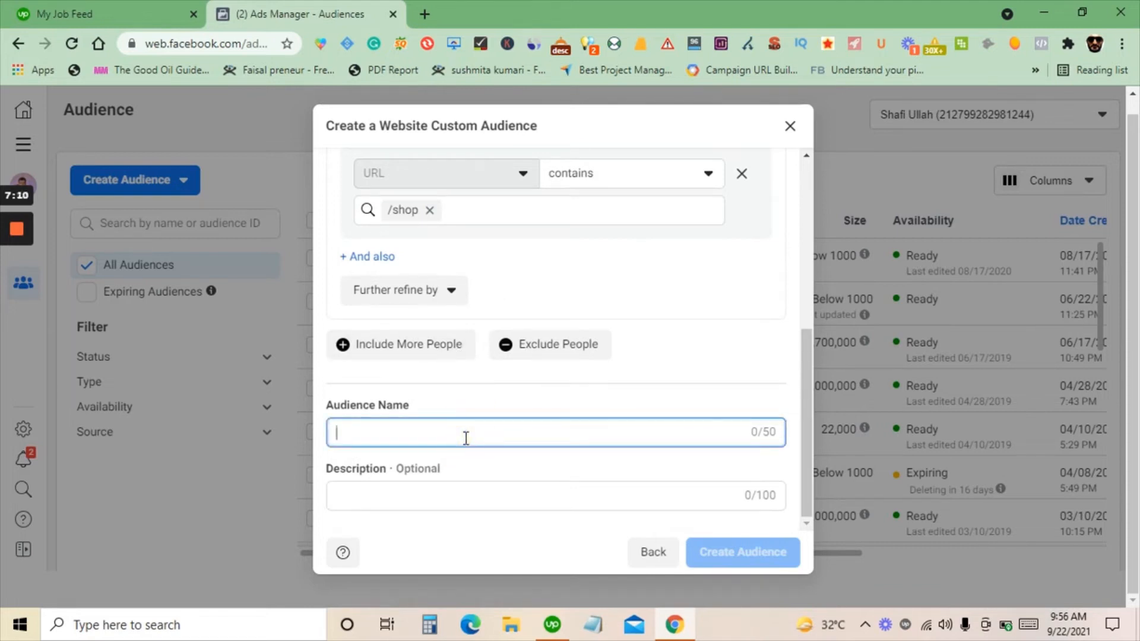
{"action": "type", "text": "3 "}
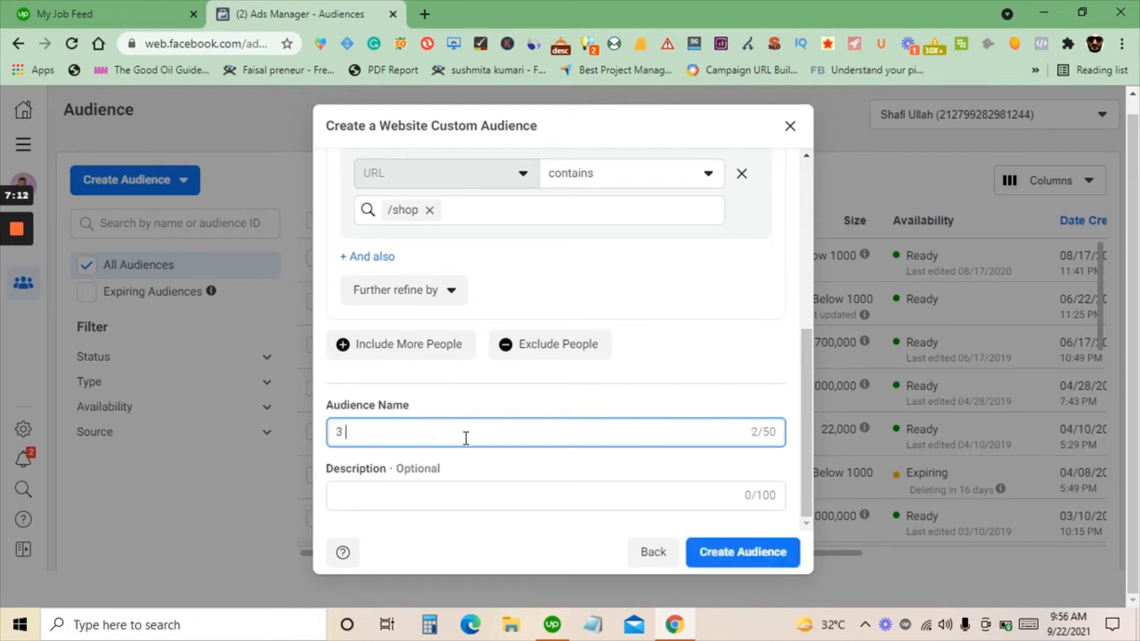
{"action": "type", "text": "Dyas visitors (22."}
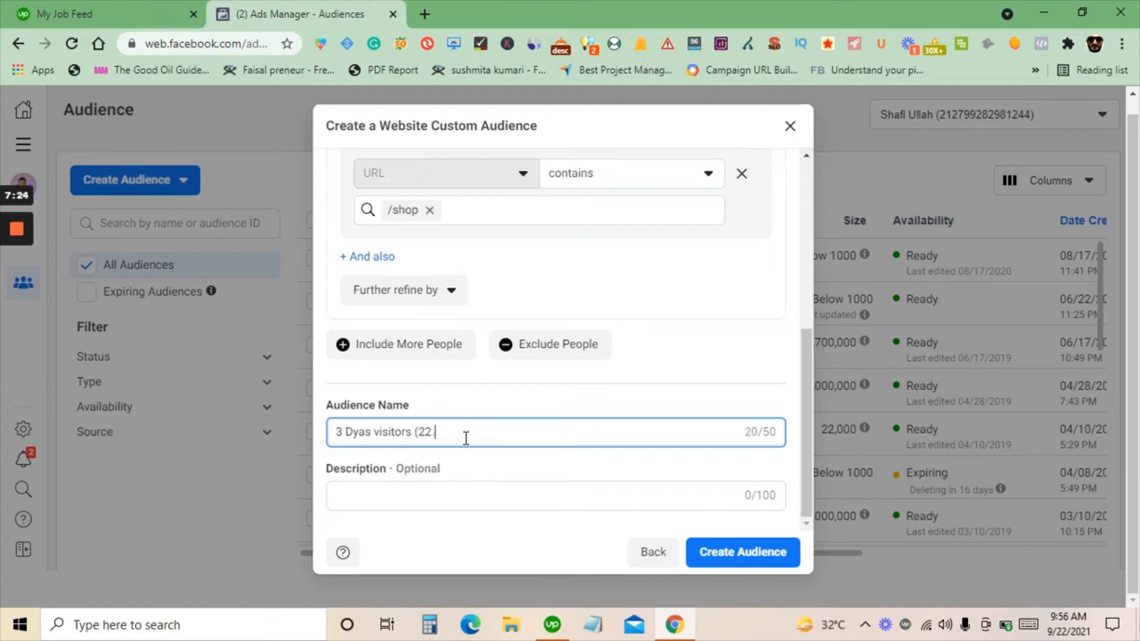
{"action": "type", "text": "9)"}
{"action": "left_click", "coordinate": [475, 493]}
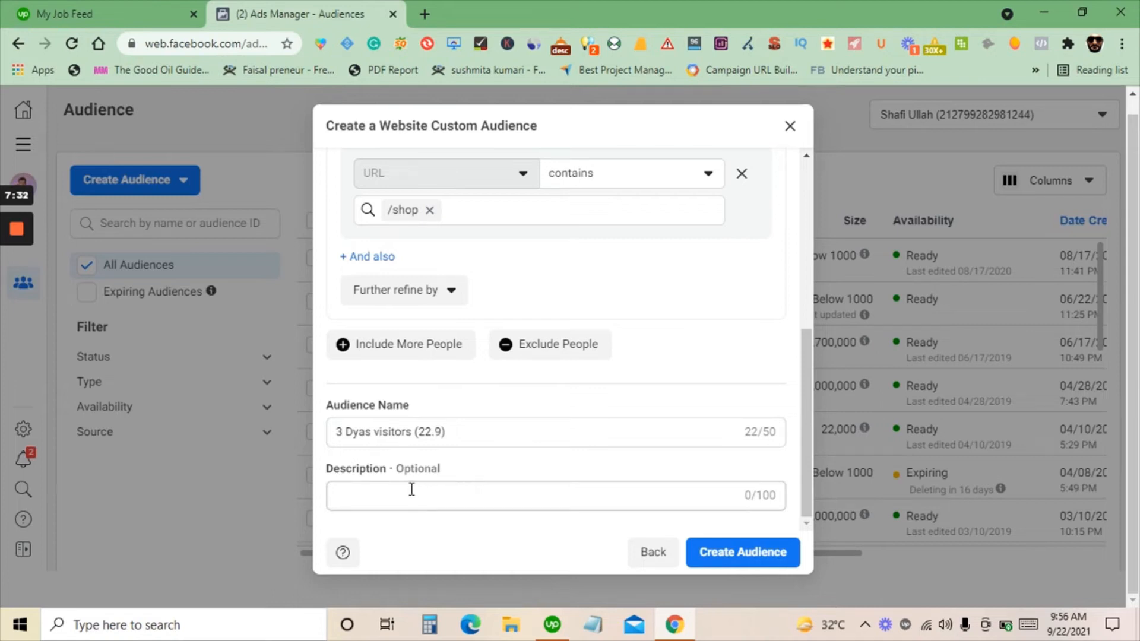
- Create the custom audience, look through the suggested next steps and finish the dialog
{"action": "left_click", "coordinate": [735, 563]}
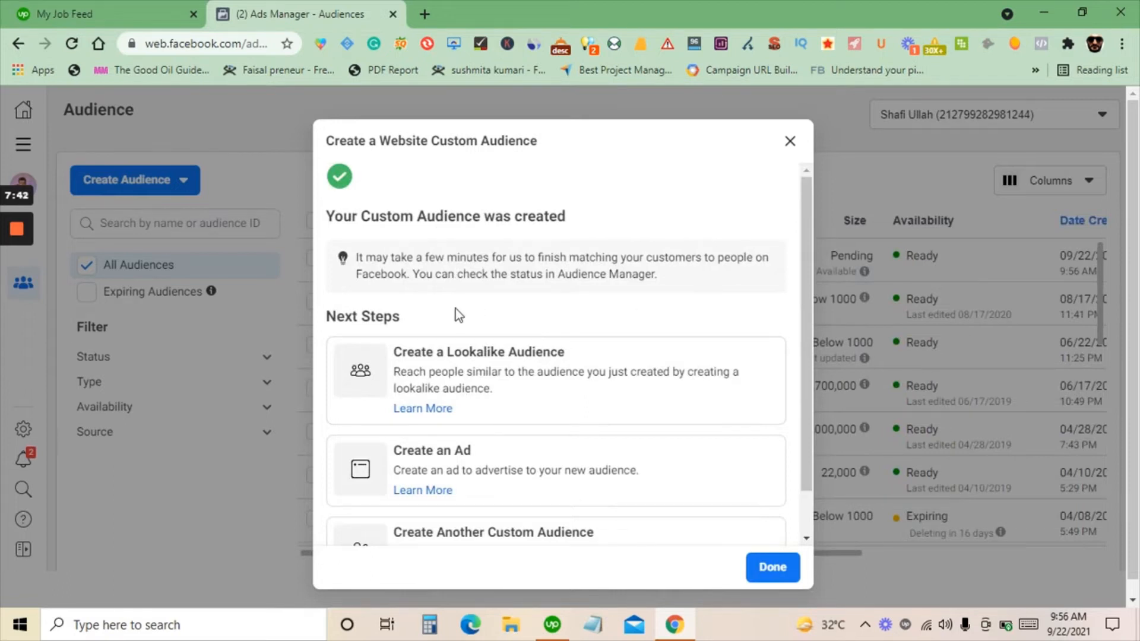
{"action": "scroll", "coordinate": [475, 317], "scroll_direction": "down", "scroll_amount": 1}
{"action": "scroll", "coordinate": [617, 354], "scroll_direction": "up", "scroll_amount": 1}
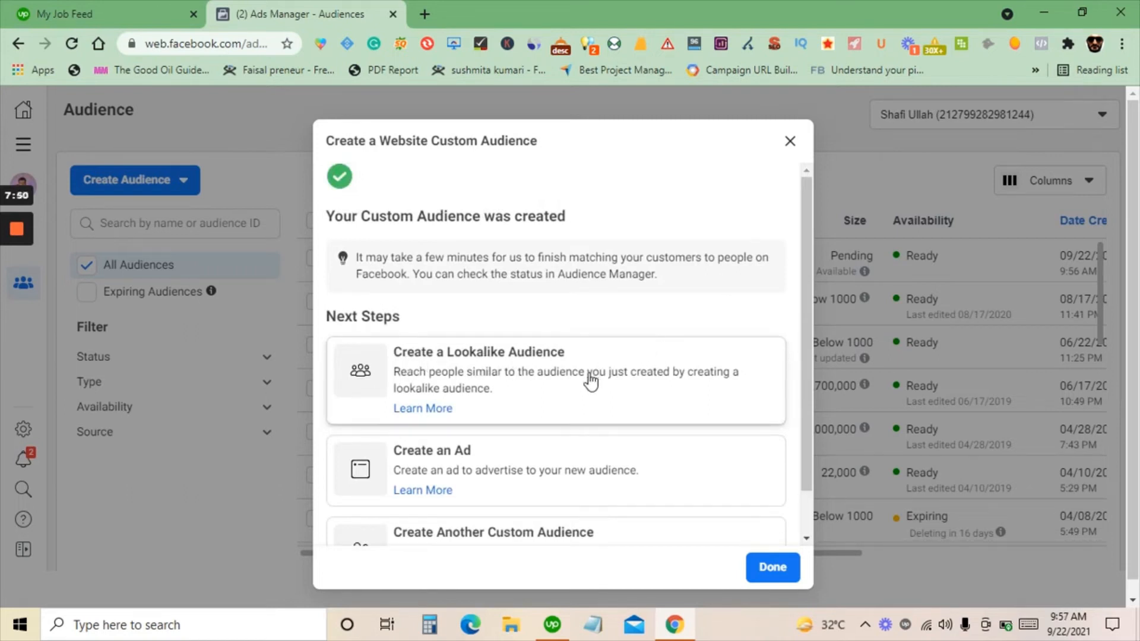
{"action": "scroll", "coordinate": [579, 403], "scroll_direction": "down", "scroll_amount": 1}
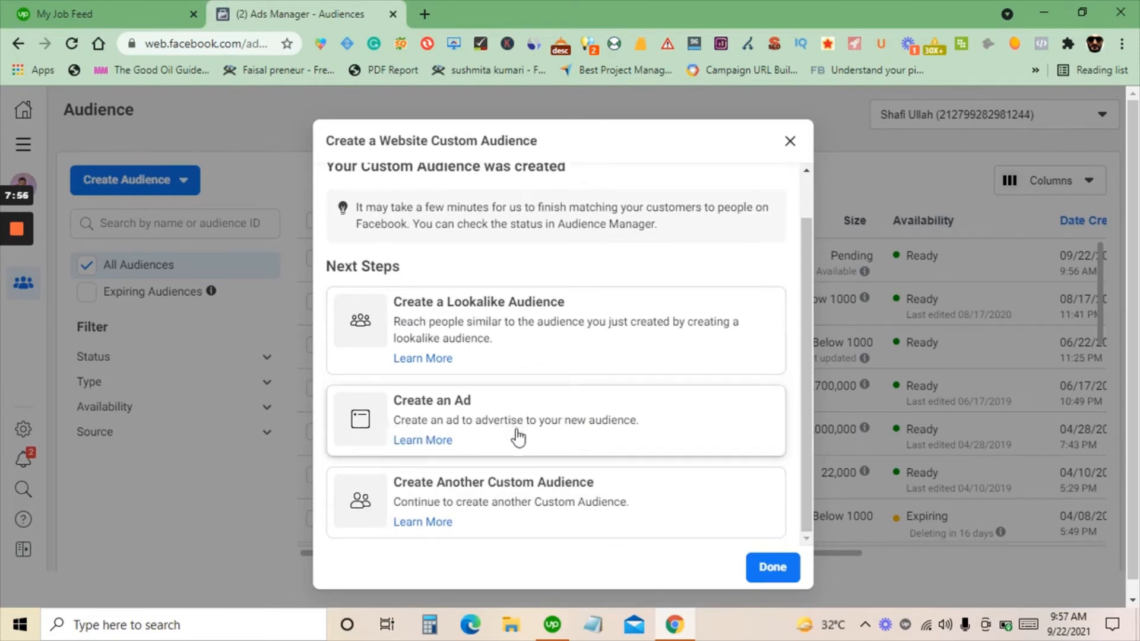
{"action": "scroll", "coordinate": [516, 439], "scroll_direction": "down", "scroll_amount": 1}
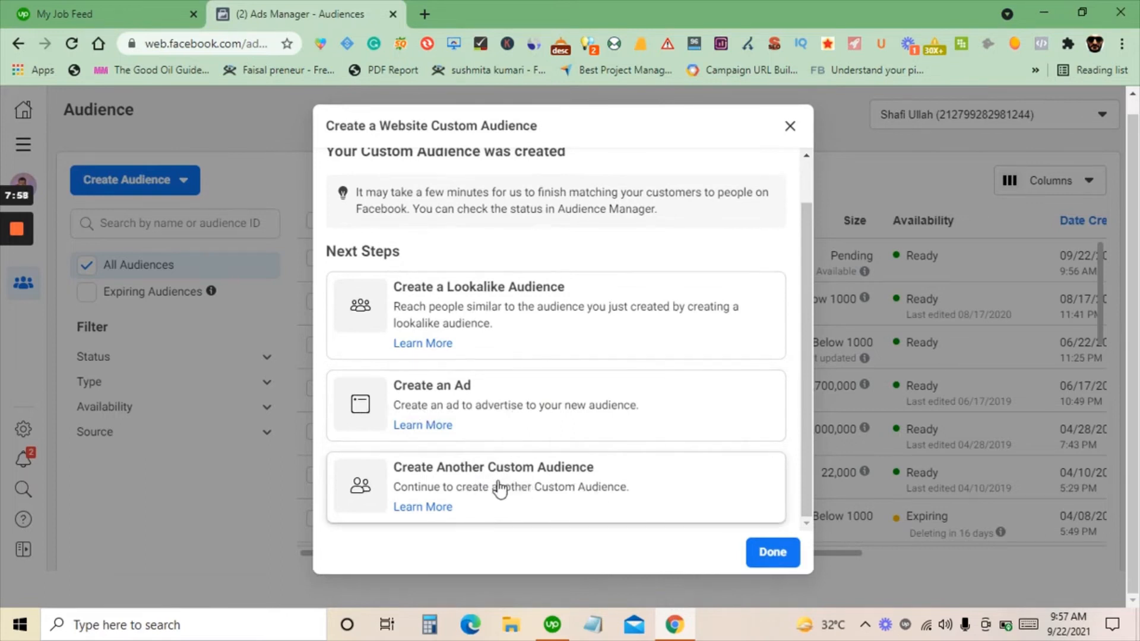
{"action": "left_click", "coordinate": [773, 553]}
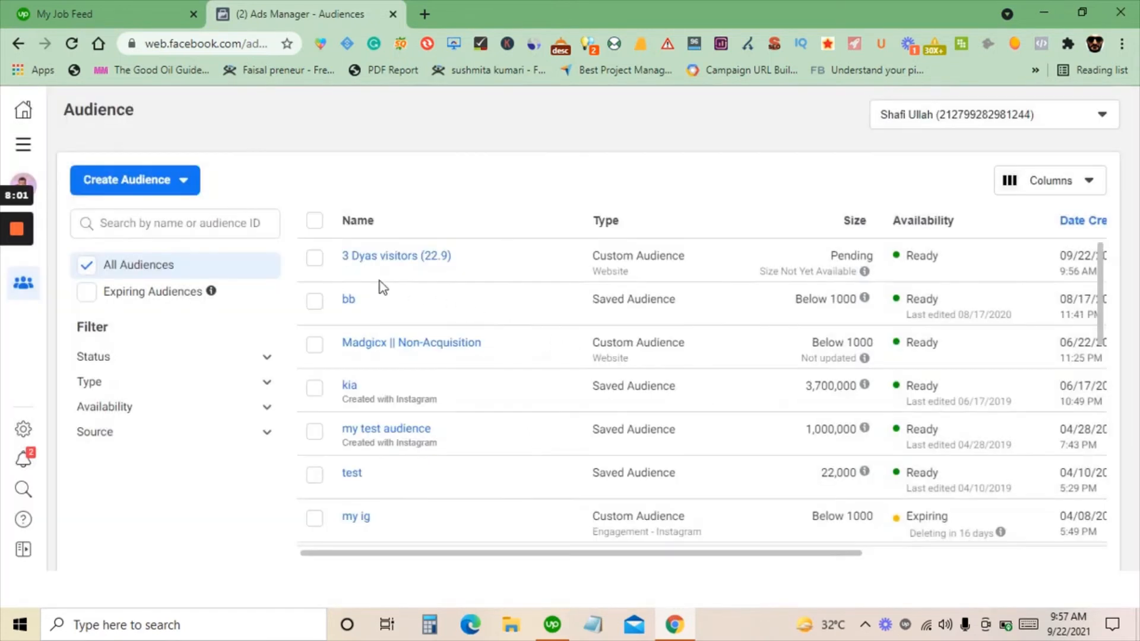
- Select the 3 Dyas visitors (22.9) audience, check the information on its size, and deselect it
{"action": "left_click", "coordinate": [314, 259]}
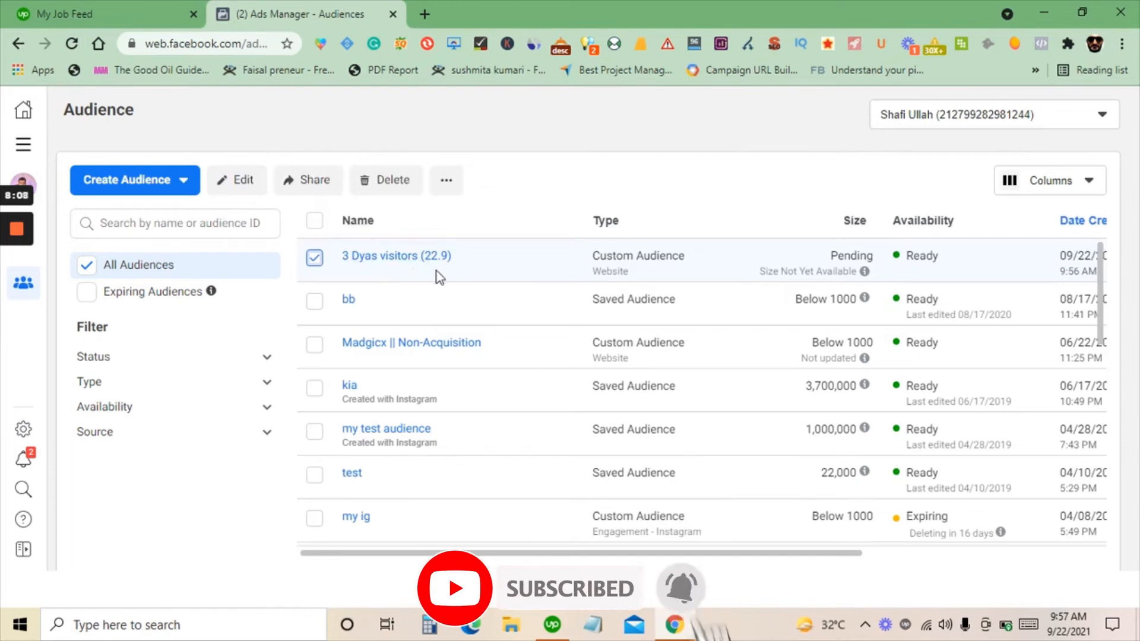
{"action": "mouse_move", "coordinate": [419, 267]}
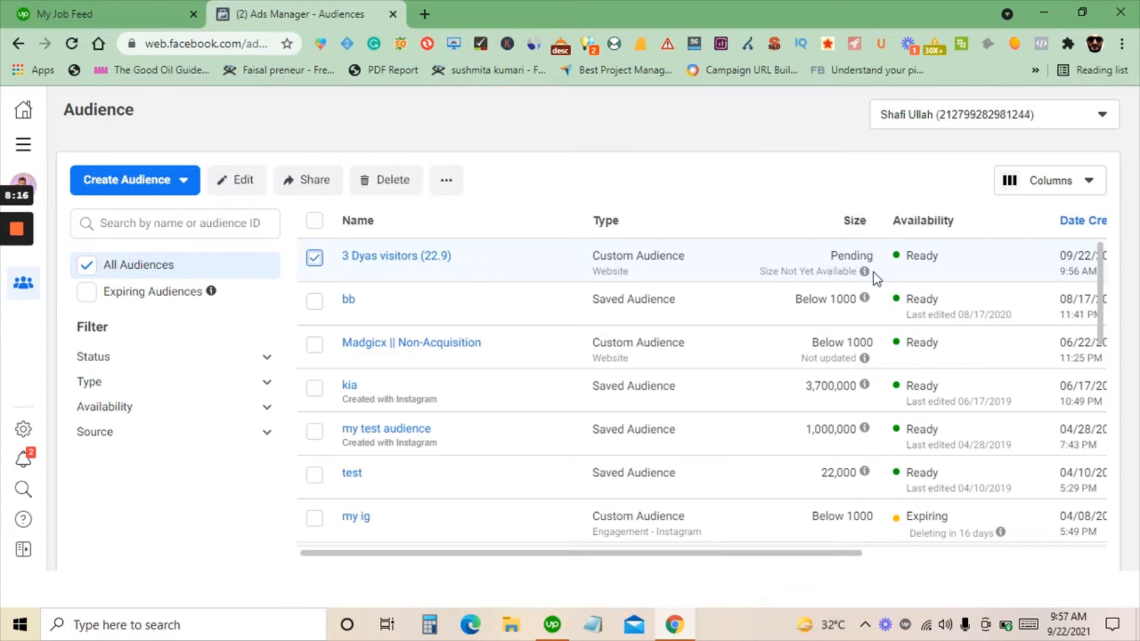
{"action": "mouse_move", "coordinate": [839, 280]}
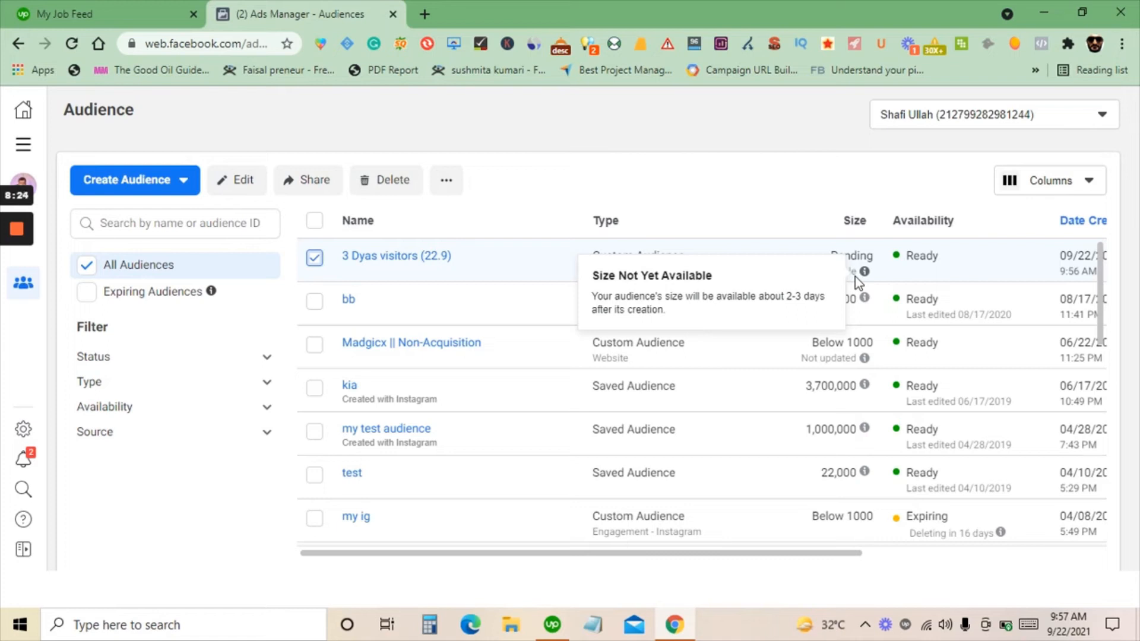
{"action": "left_click", "coordinate": [315, 261]}
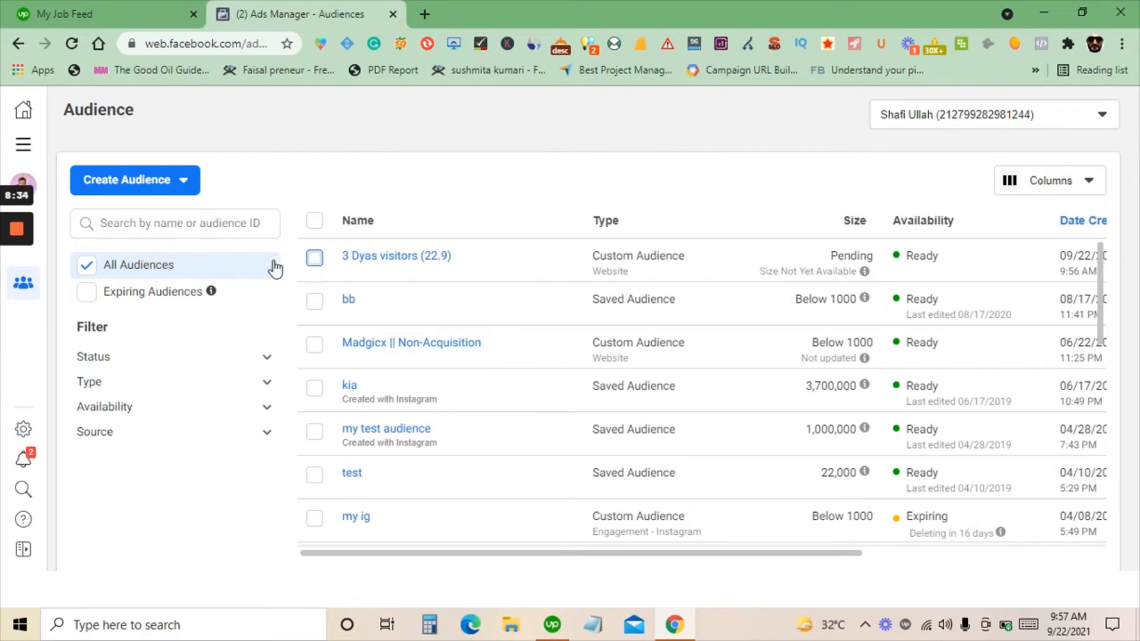
- Start another custom audience with Website as its source
{"action": "left_click", "coordinate": [183, 186]}
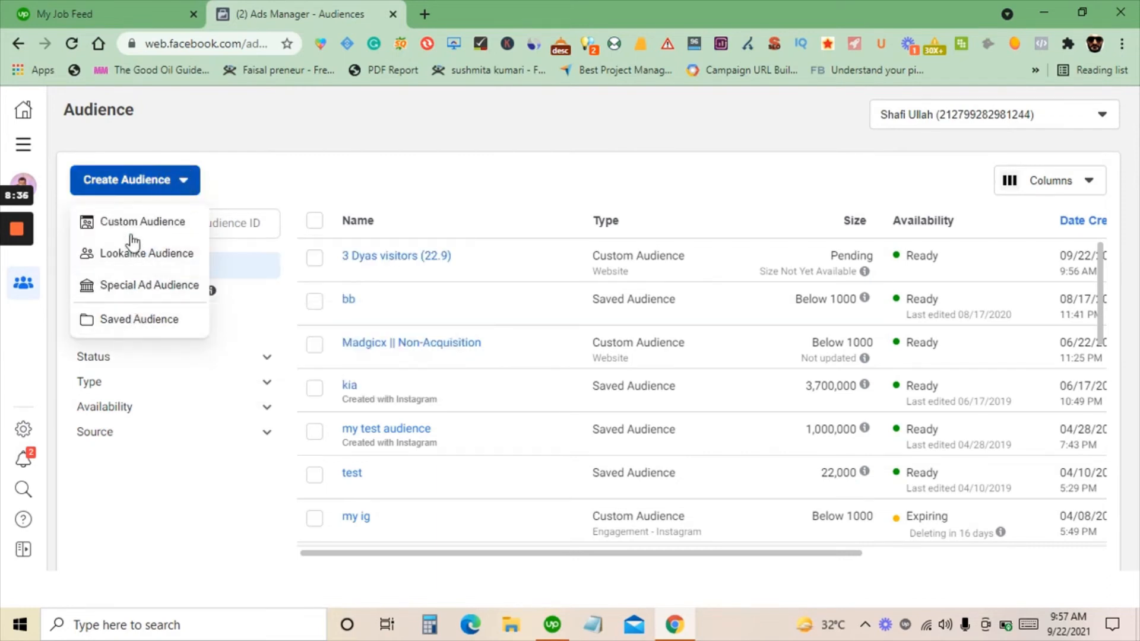
{"action": "left_click", "coordinate": [449, 202]}
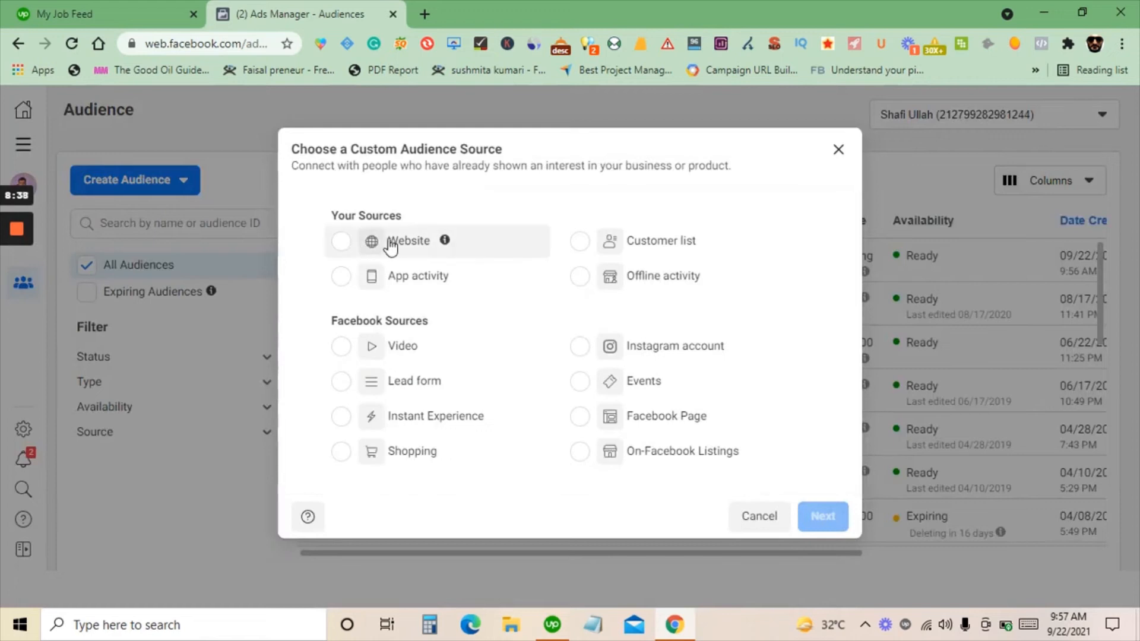
{"action": "left_click", "coordinate": [342, 243]}
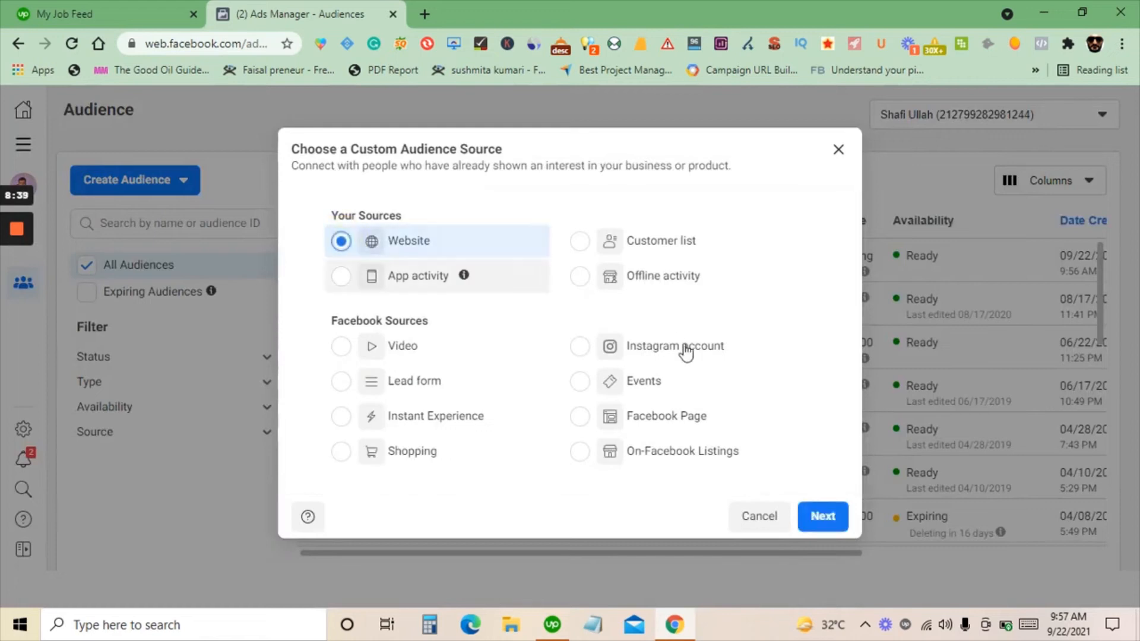
{"action": "left_click", "coordinate": [823, 519]}
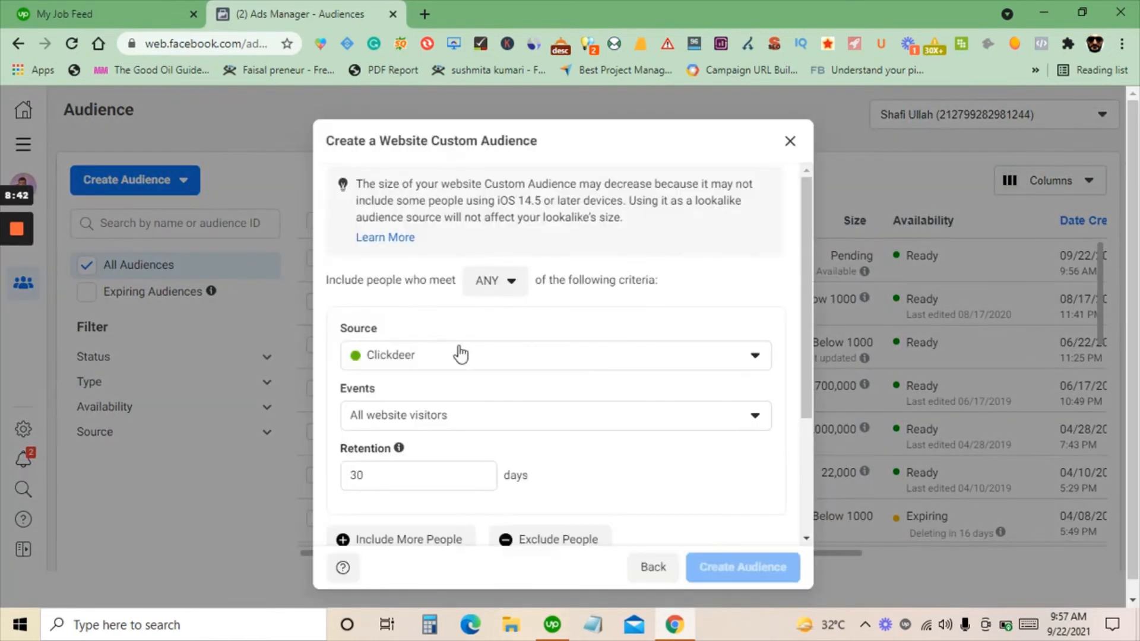
- Set the event to People who visited specific web pages and the retention to 14 days
{"action": "scroll", "coordinate": [595, 300], "scroll_direction": "down", "scroll_amount": 3}
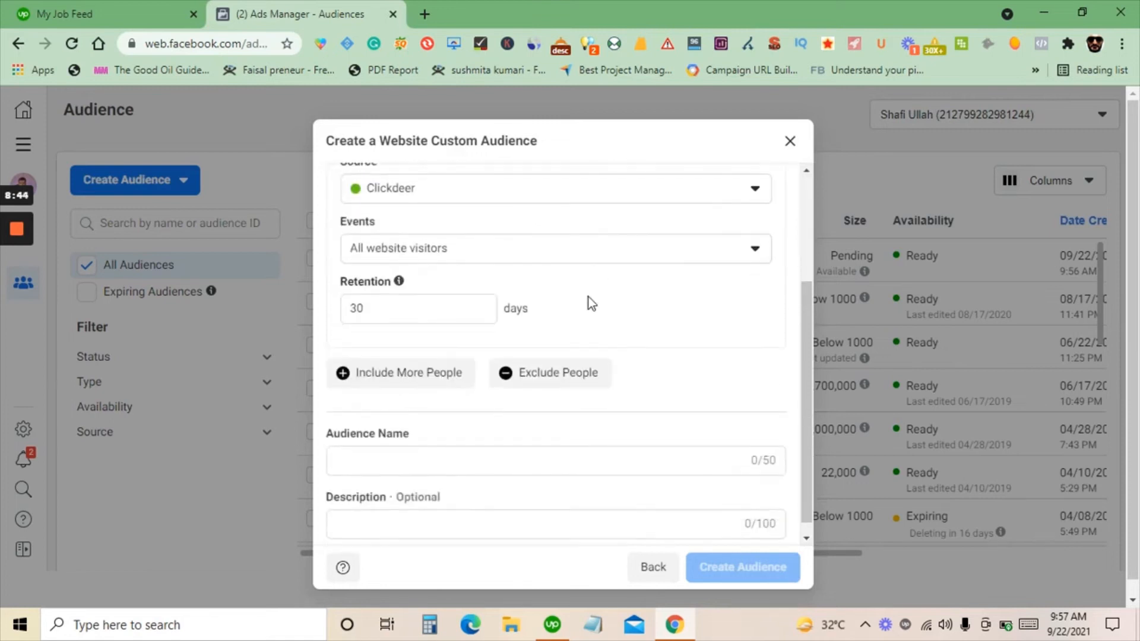
{"action": "scroll", "coordinate": [588, 297], "scroll_direction": "up", "scroll_amount": 1}
{"action": "left_click", "coordinate": [488, 333]}
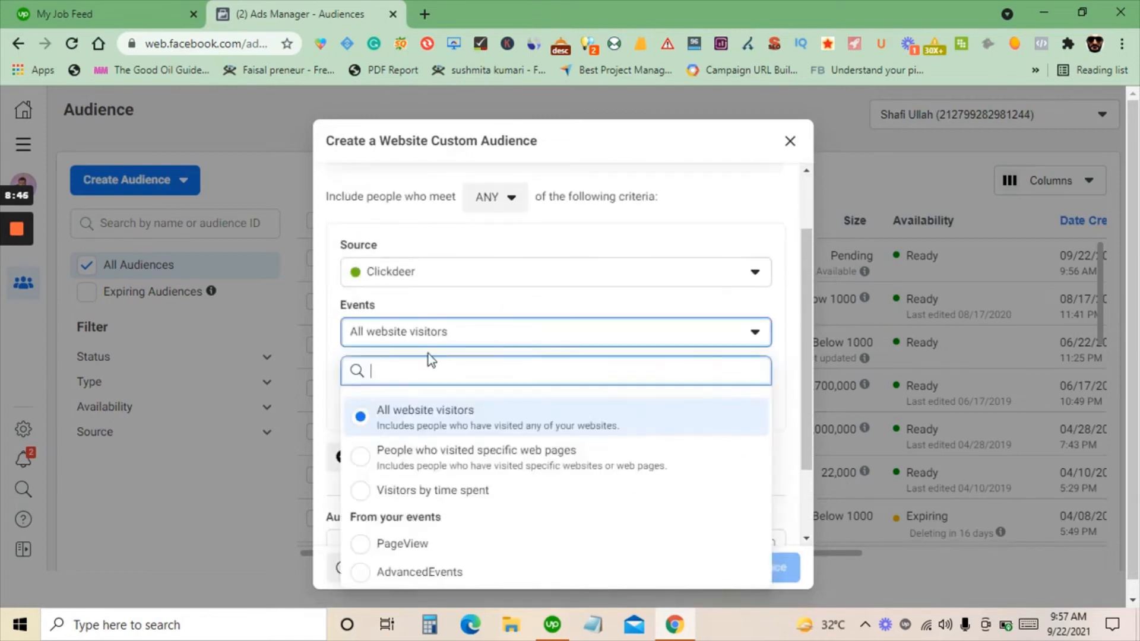
{"action": "left_click", "coordinate": [443, 462]}
{"action": "left_click", "coordinate": [382, 390]}
{"action": "double_click", "coordinate": [380, 391]}
{"action": "type", "text": "14"}
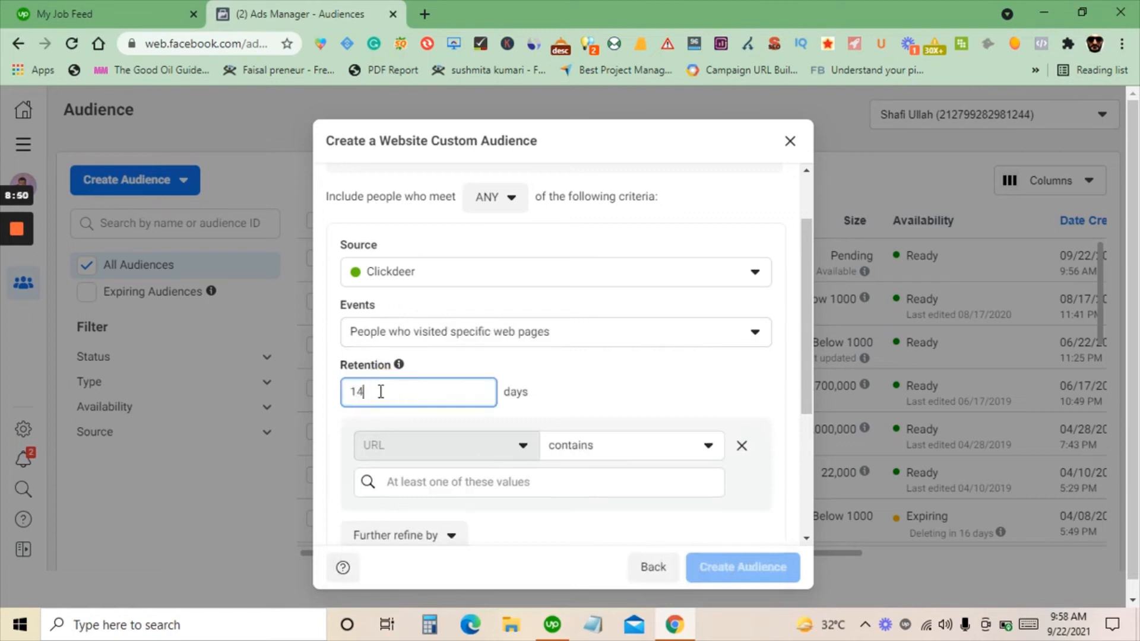
{"action": "left_click", "coordinate": [558, 389]}
- Name the custom audience "14 Days visitors (22.9)"
{"action": "scroll", "coordinate": [558, 388], "scroll_direction": "down", "scroll_amount": 4}
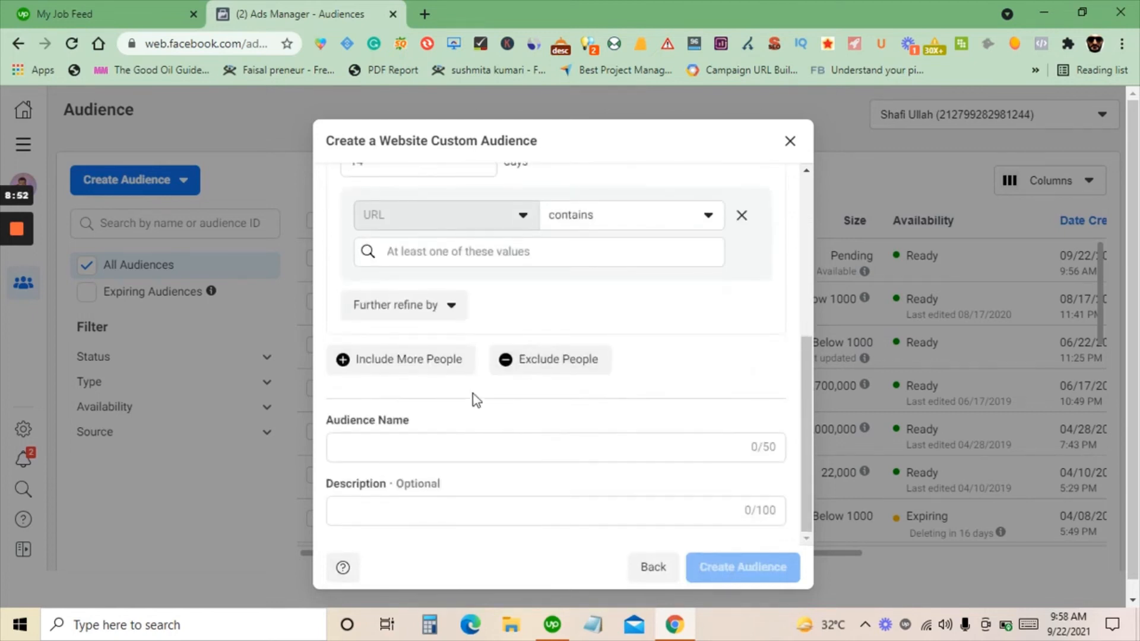
{"action": "left_click", "coordinate": [404, 432]}
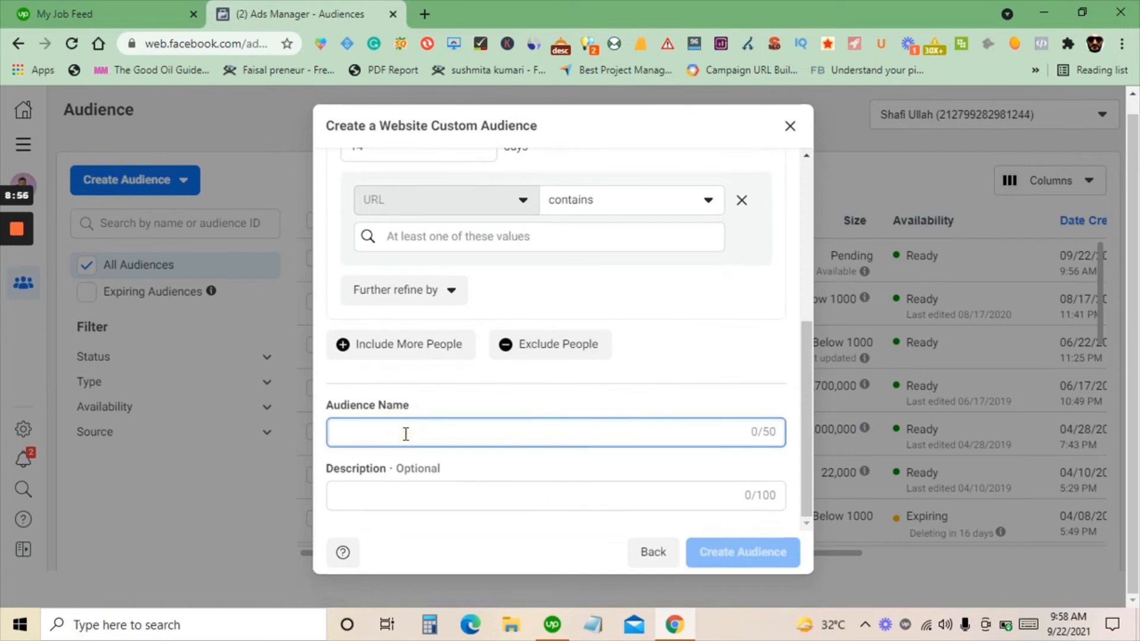
{"action": "type", "text": "14 "}
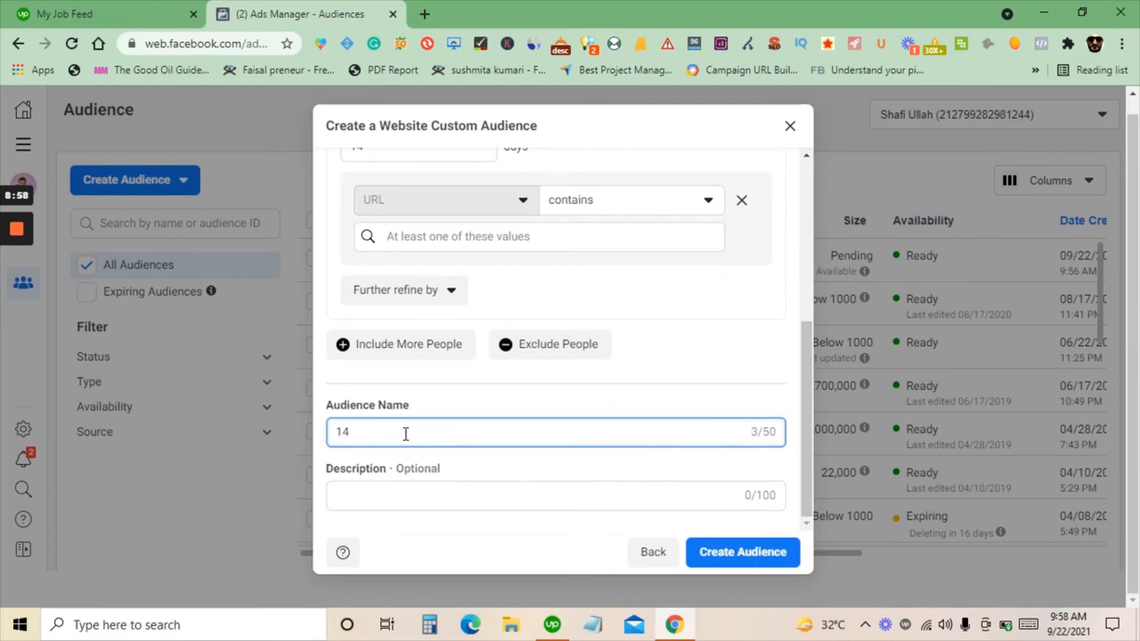
{"action": "type", "text": "Days "}
{"action": "type", "text": "vs"}
{"action": "type", "text": "isitors "}
{"action": "type", "text": "("}
{"action": "type", "text": "22."}
{"action": "type", "text": "9)"}
- Create the 14-day custom audience, rechecking its criteria before resubmitting it, and finish the dialog
{"action": "left_click", "coordinate": [726, 558]}
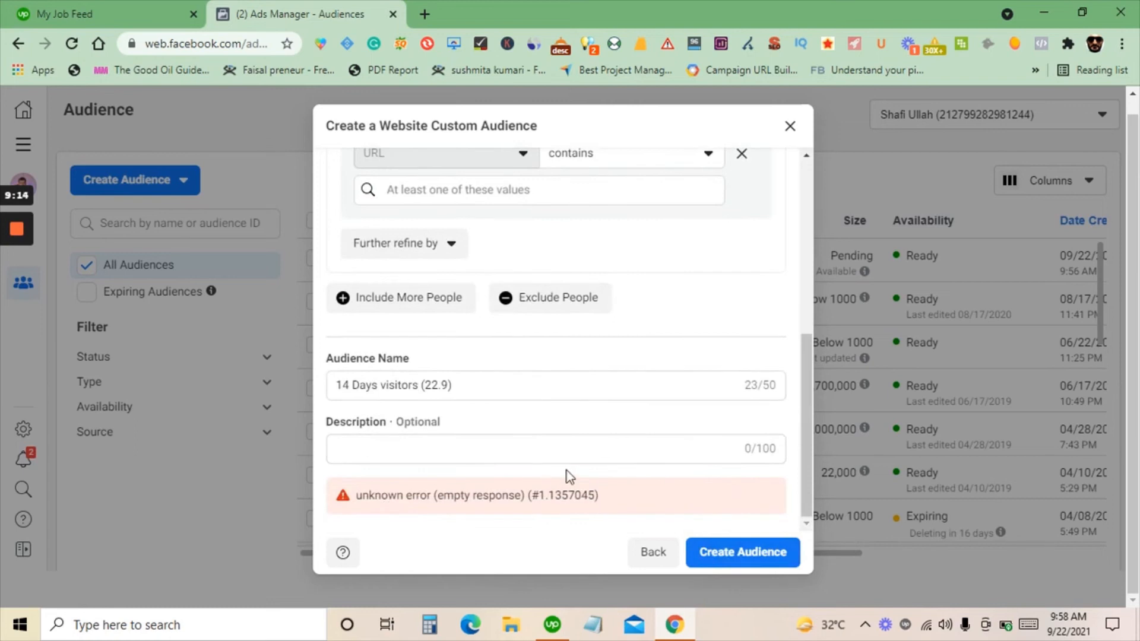
{"action": "scroll", "coordinate": [508, 441], "scroll_direction": "up", "scroll_amount": 3}
{"action": "scroll", "coordinate": [515, 442], "scroll_direction": "up", "scroll_amount": 3}
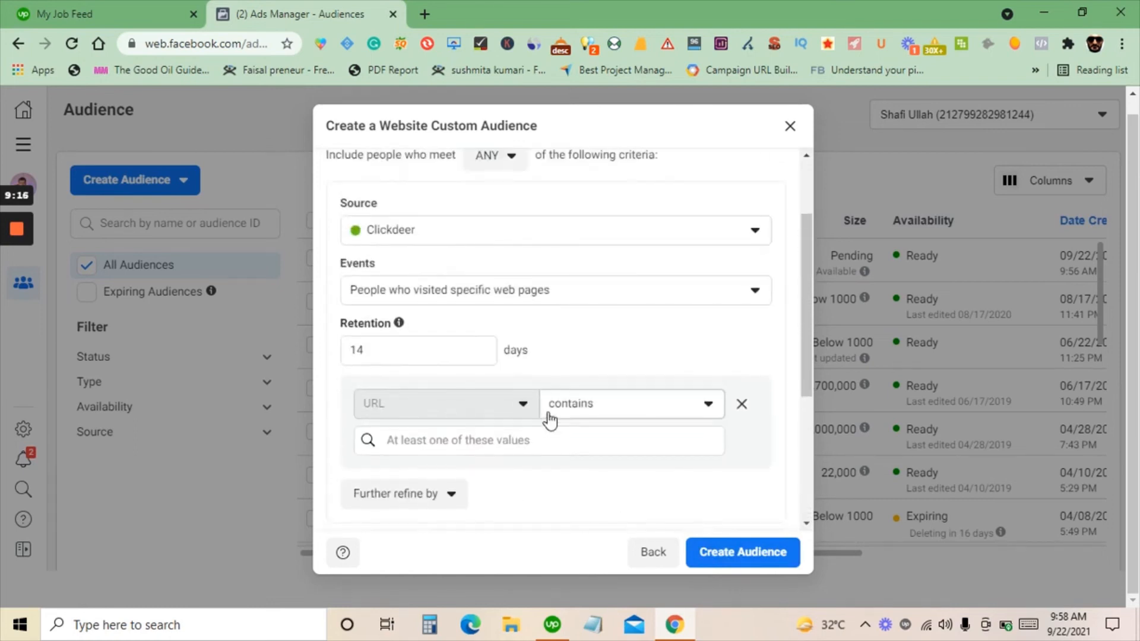
{"action": "scroll", "coordinate": [573, 397], "scroll_direction": "down", "scroll_amount": 5}
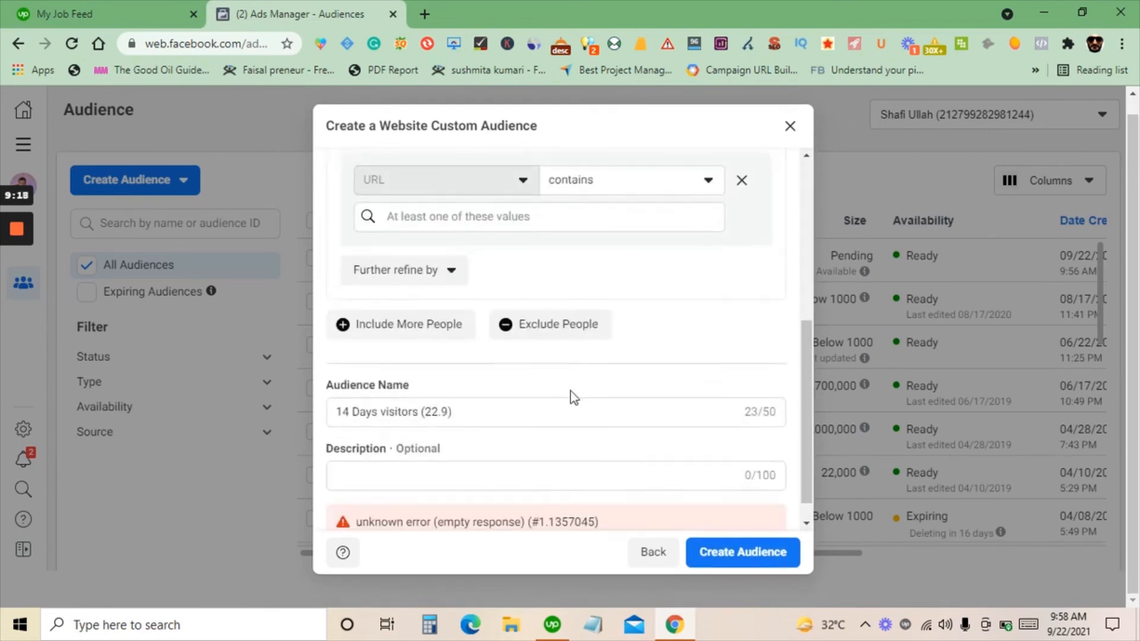
{"action": "left_click", "coordinate": [747, 552]}
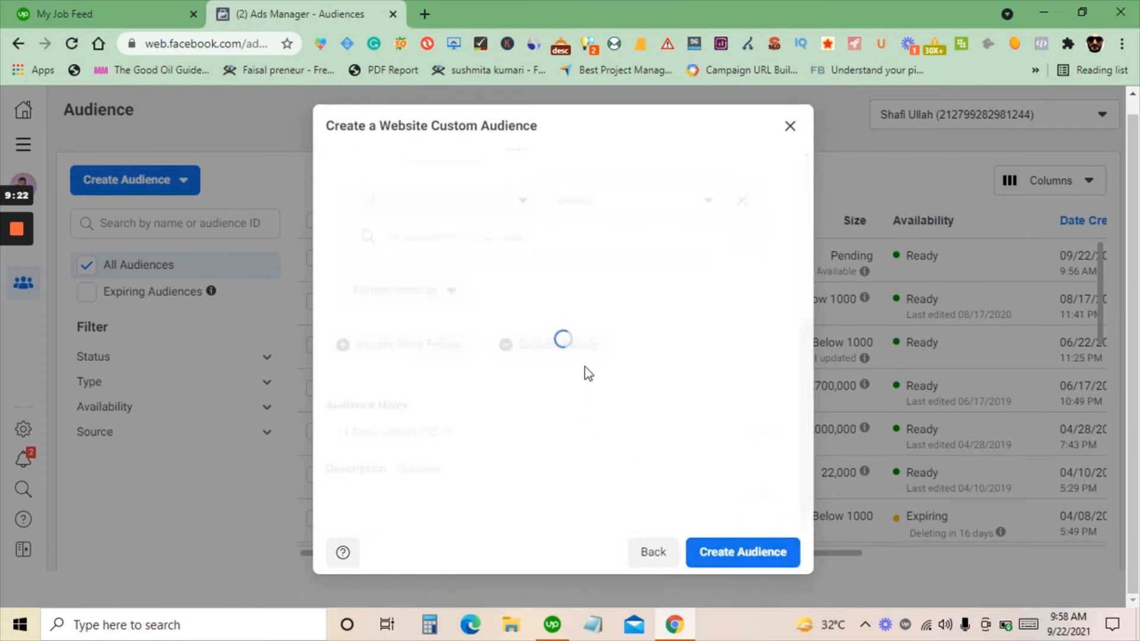
{"action": "left_click", "coordinate": [773, 570]}
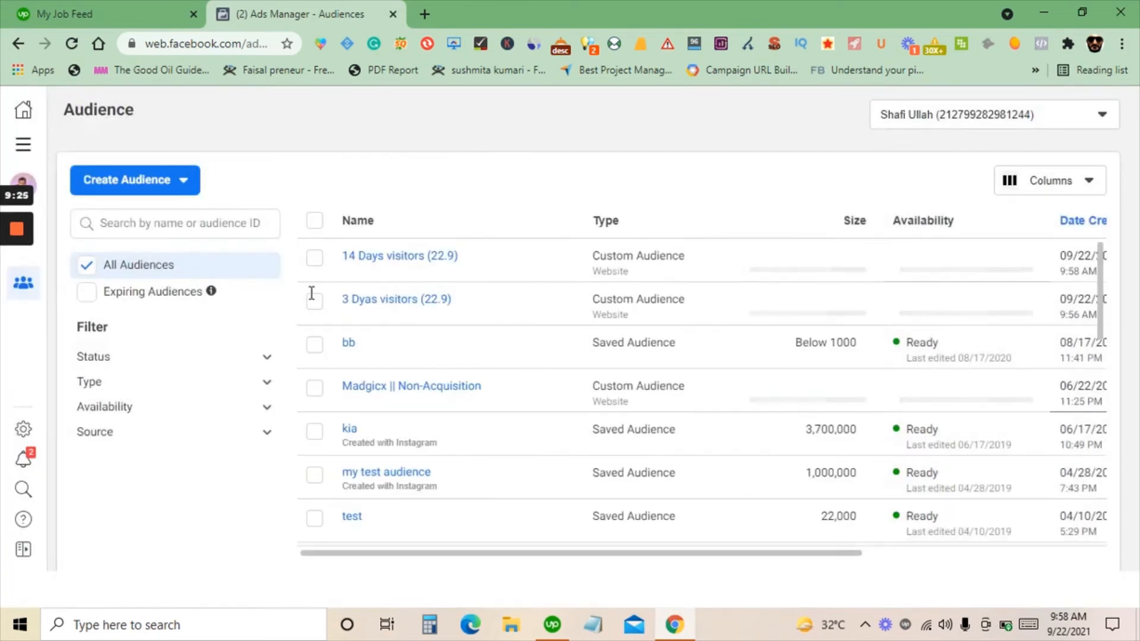
- Select the 14 Days visitors (22.9) and 3 Dyas visitors (22.9) audiences and look through the audience types available for creation
{"action": "left_click", "coordinate": [314, 258]}
{"action": "left_click", "coordinate": [315, 301]}
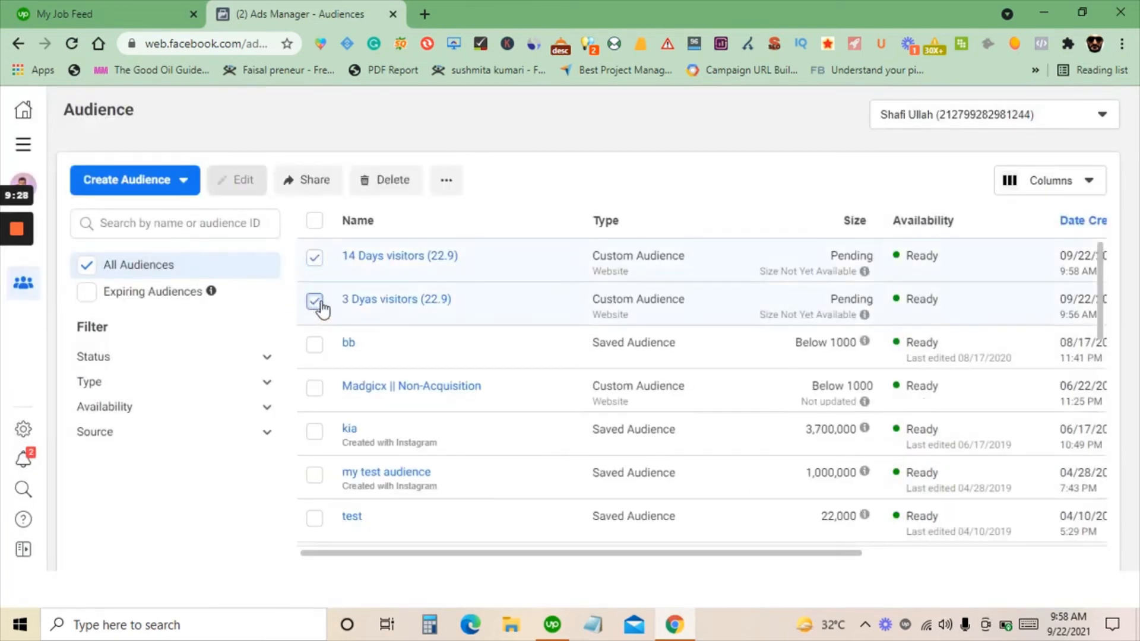
{"action": "left_click", "coordinate": [173, 181]}
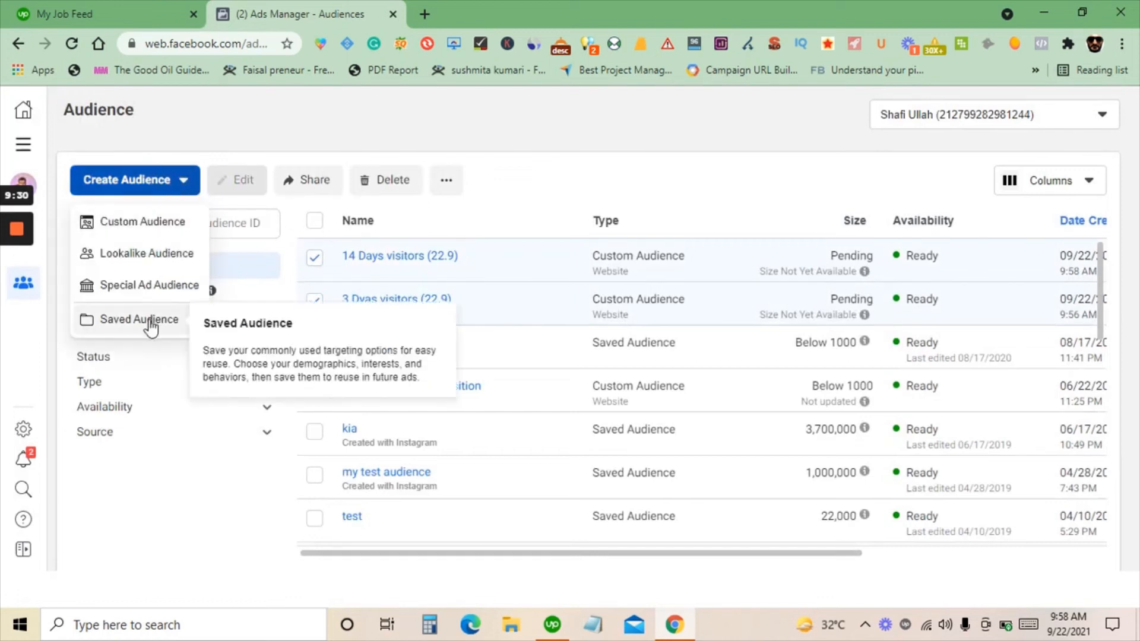
{"action": "left_click", "coordinate": [589, 198]}
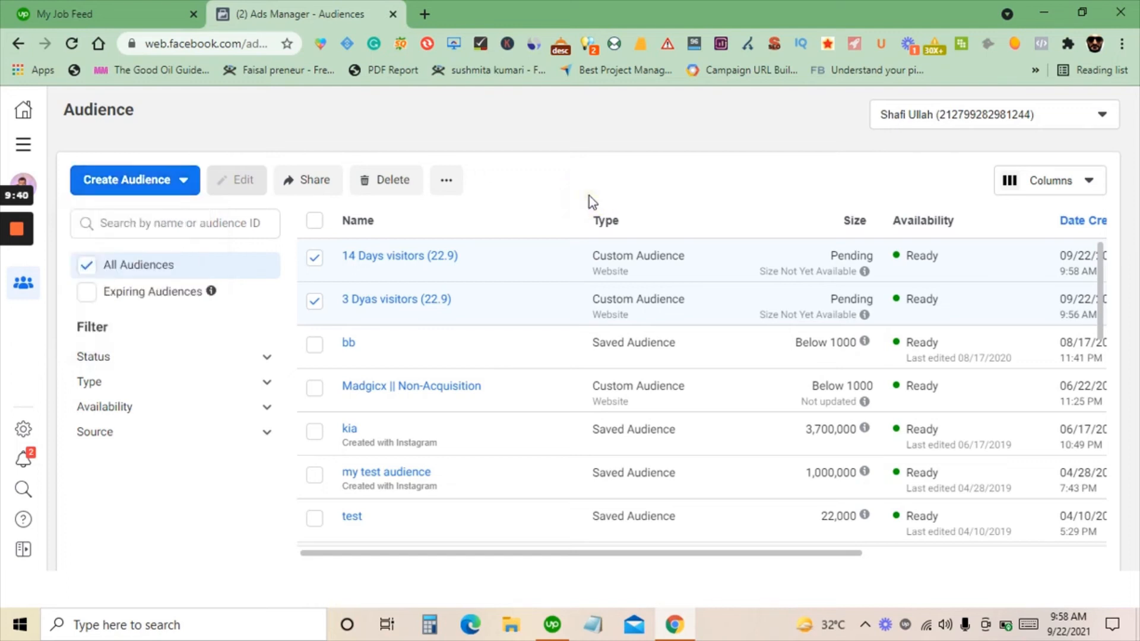
{"action": "left_click", "coordinate": [180, 179]}
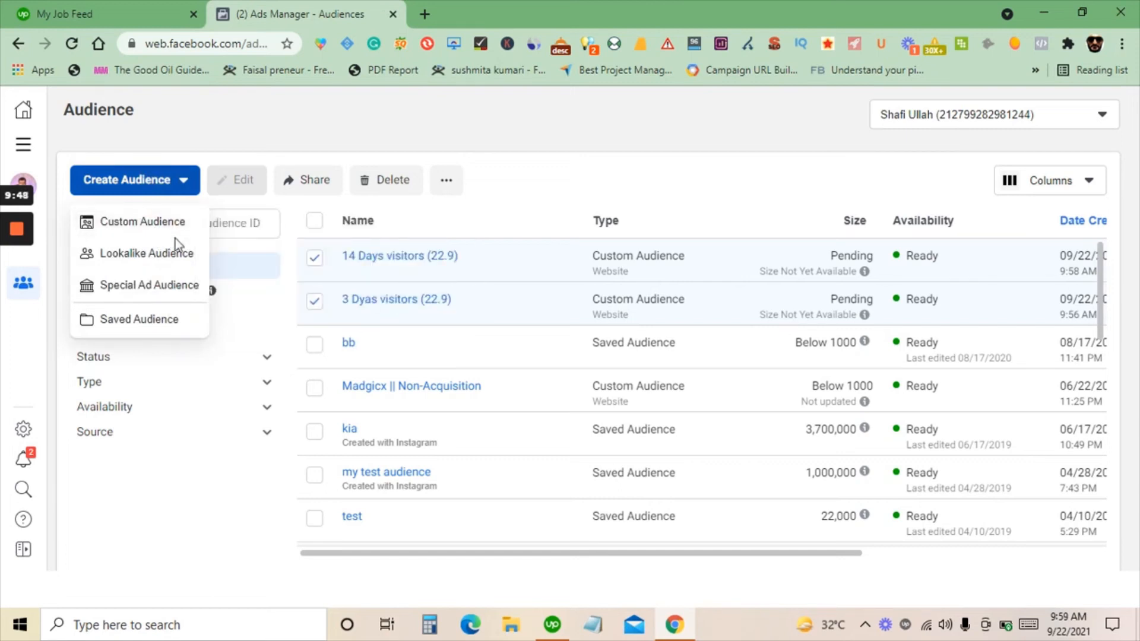
{"action": "mouse_move", "coordinate": [450, 259]}
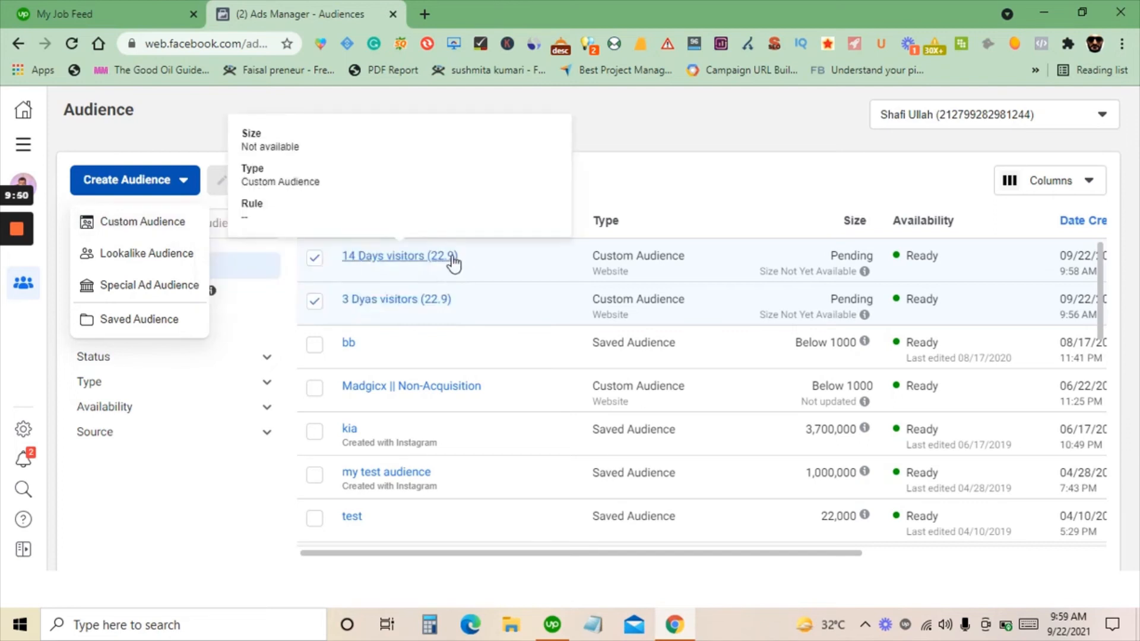